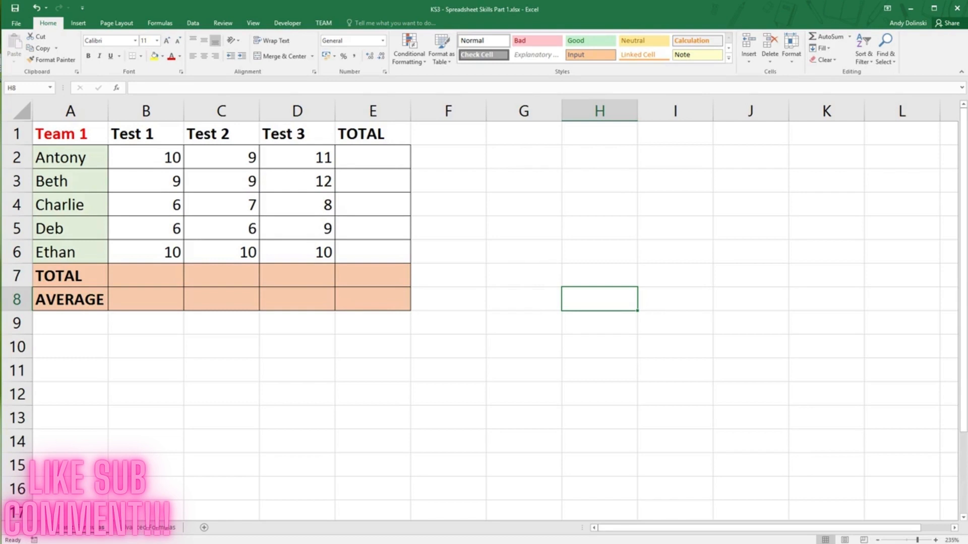
Enter the note "spreadsheets" in cell G2, beside the scores table.
click(508, 172)
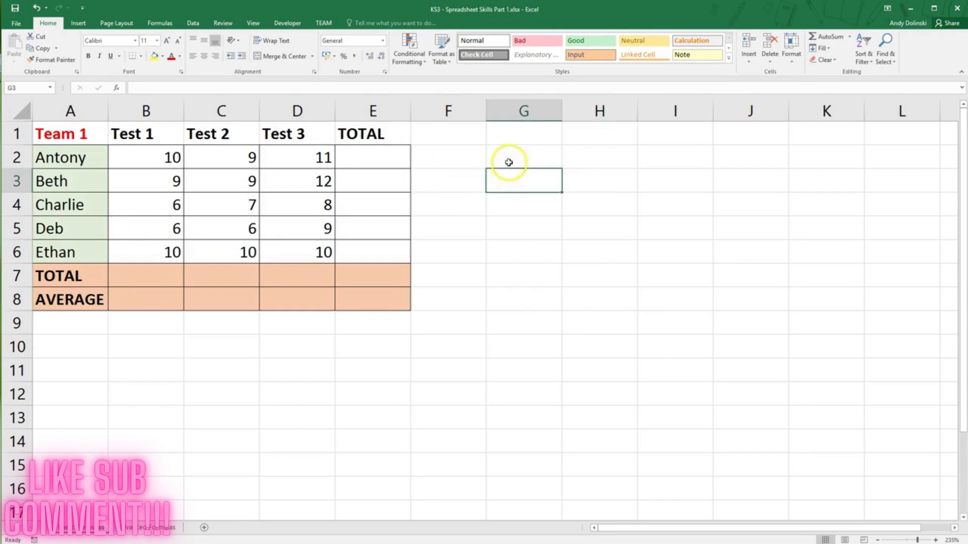
click(507, 162)
text(spread)
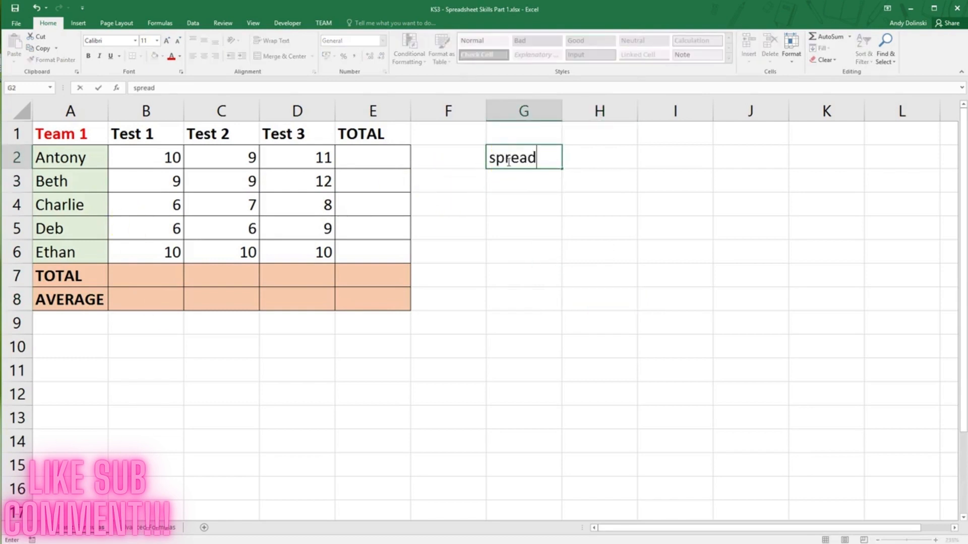
text(sheets)
key(Return)
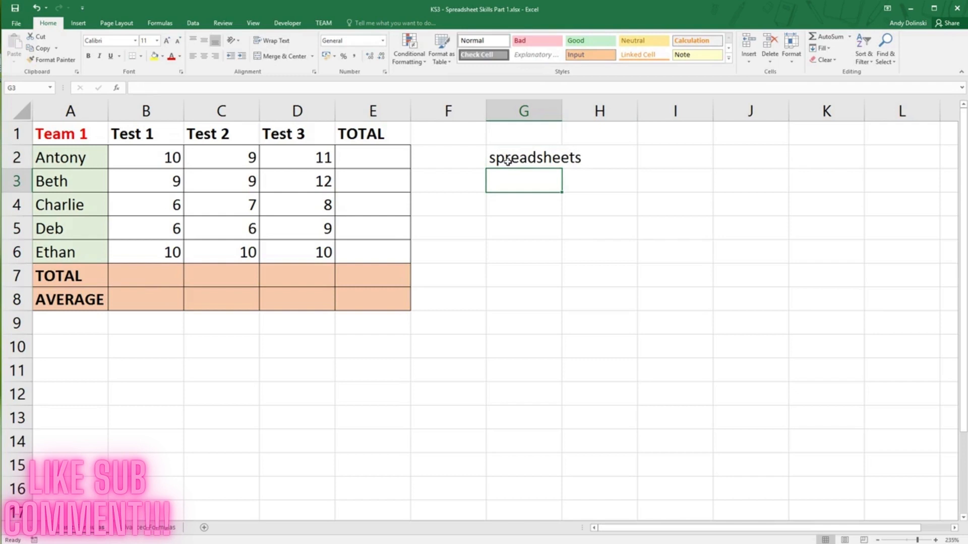
Add the notes "formulas" in cell G3 and "calculate" in cell G4.
text(forma)
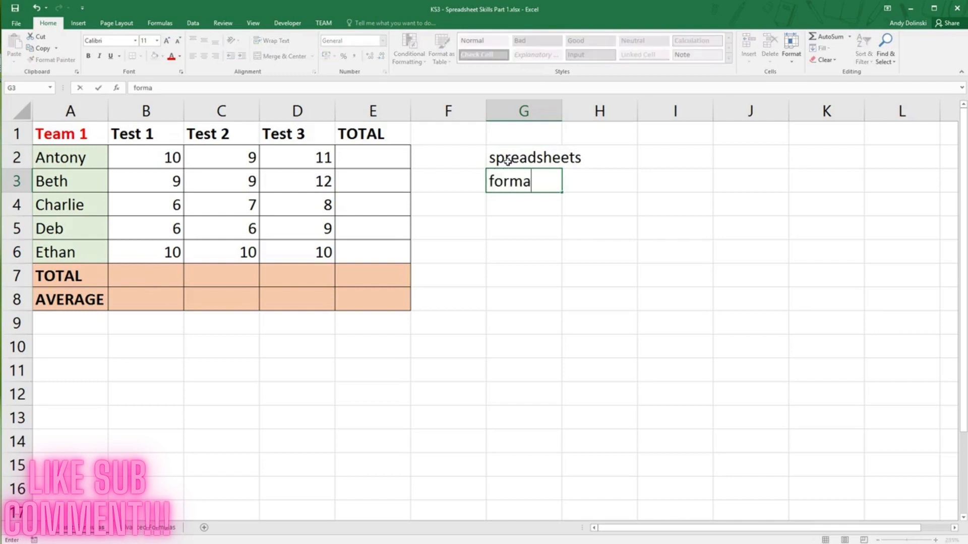
key(BackSpace)
text(ulas)
key(Return)
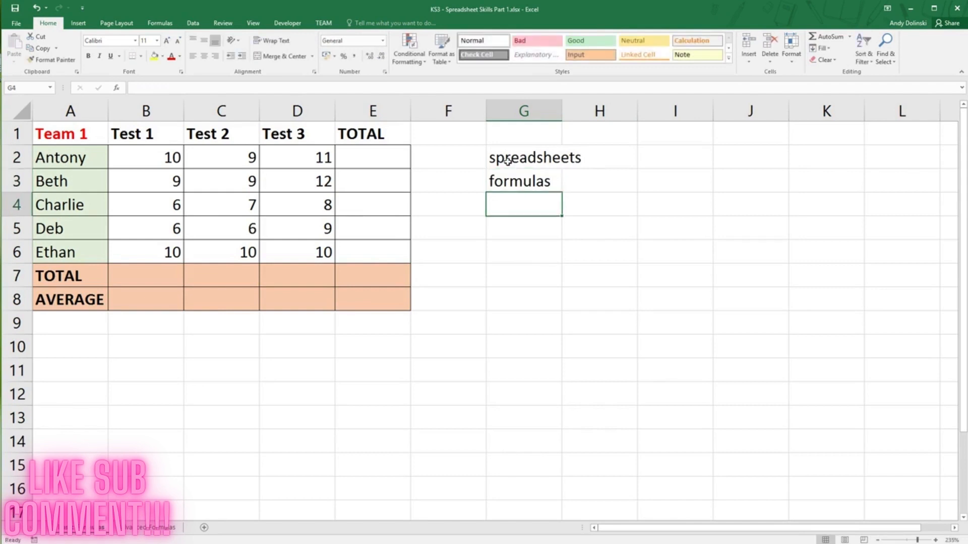
text(calculate)
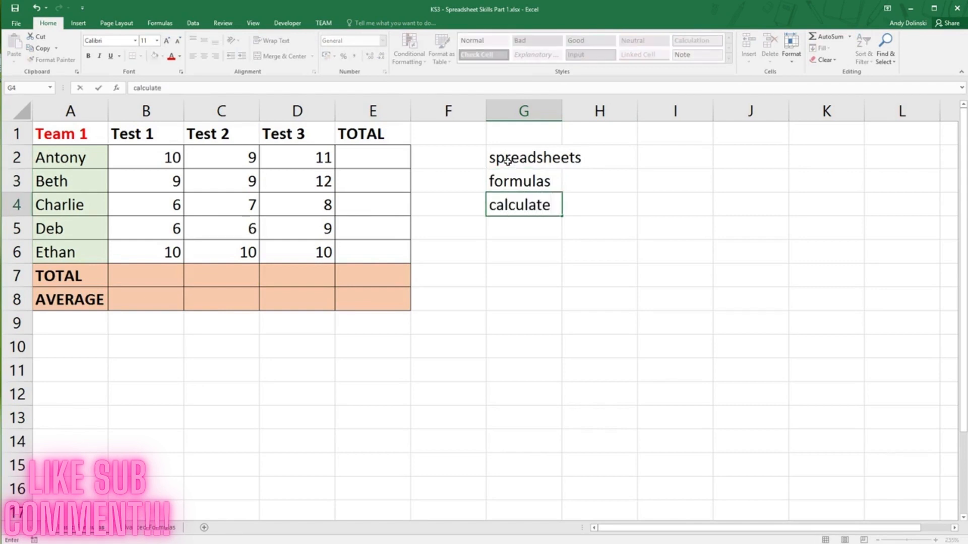
key(Return)
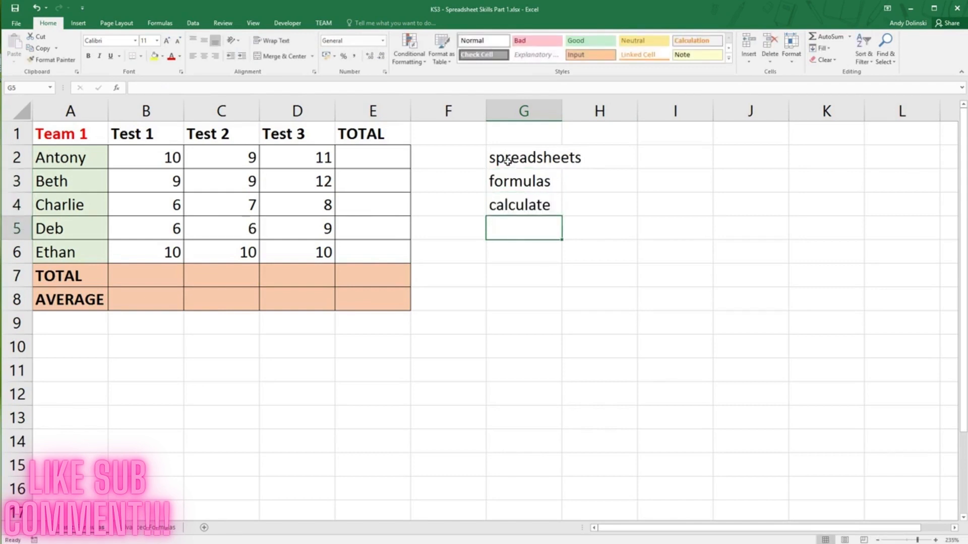
Leave cell G5 blank and enter "=" in cell G6 and "cell references" in cell G7.
key(Return)
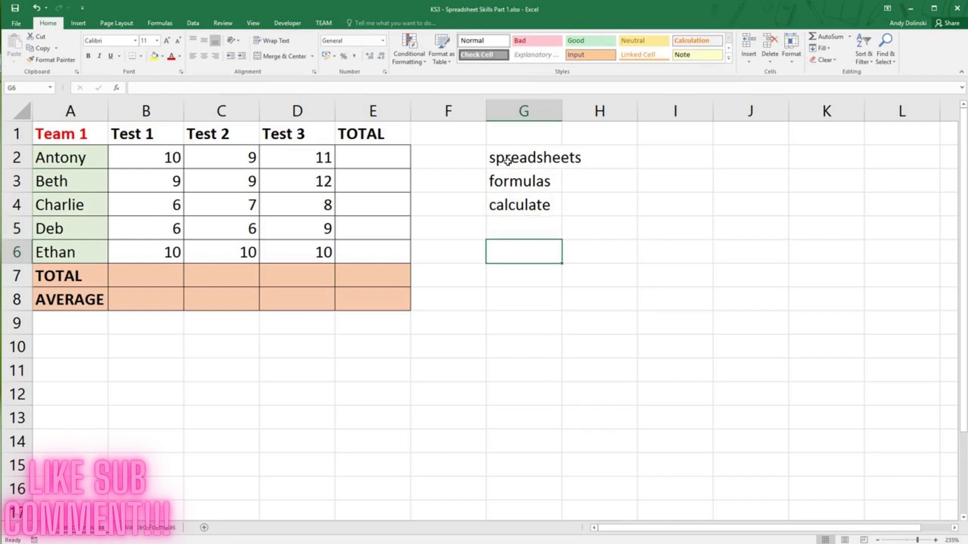
text(=)
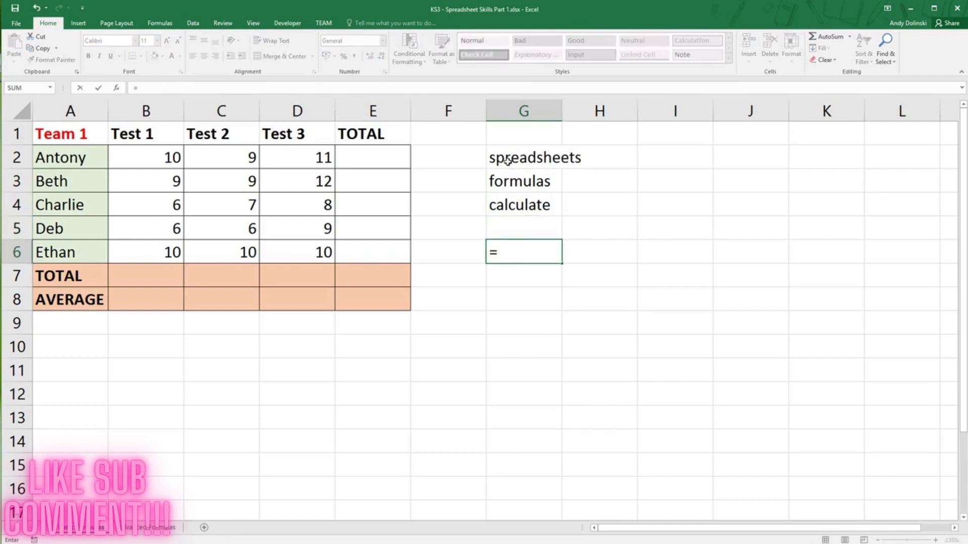
key(Return)
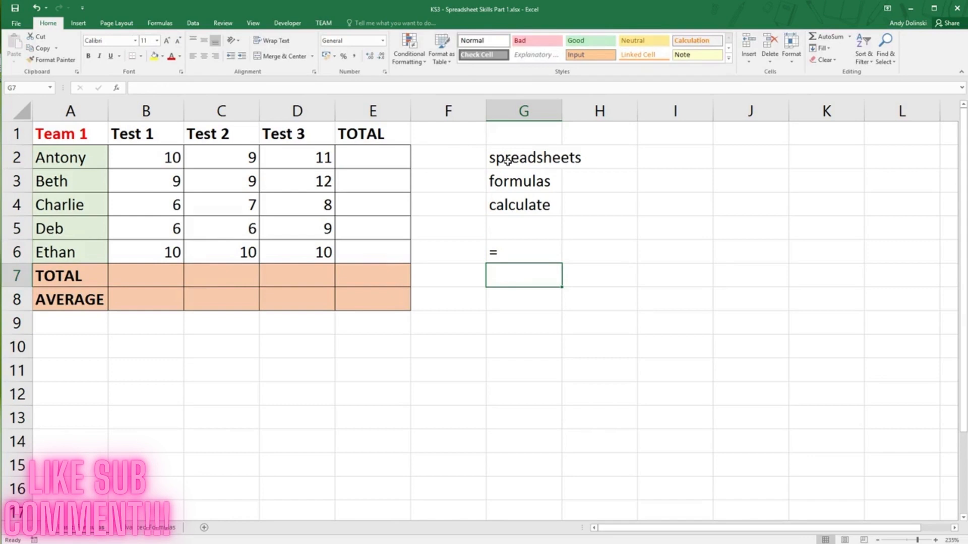
text(celle)
key(BackSpace)
text(e)
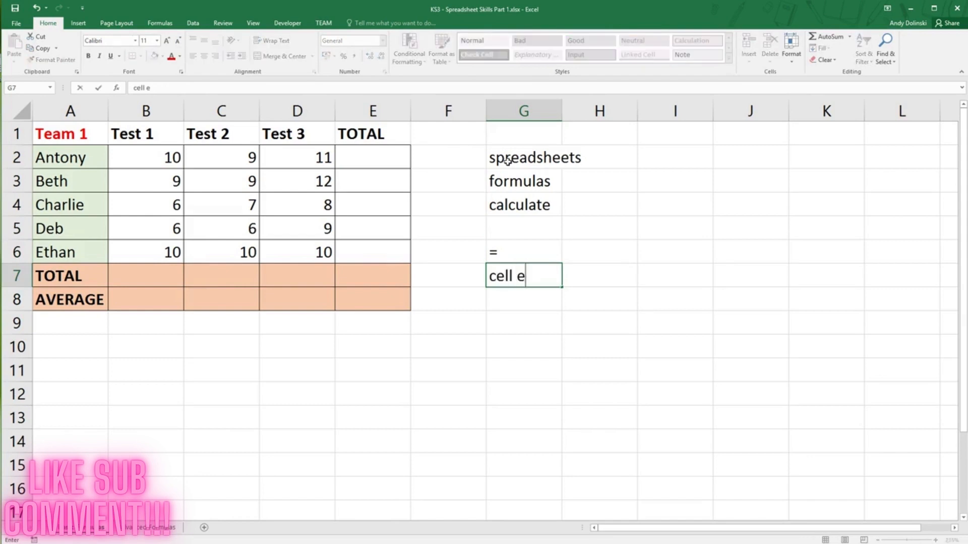
key(BackSpace)
text(refences)
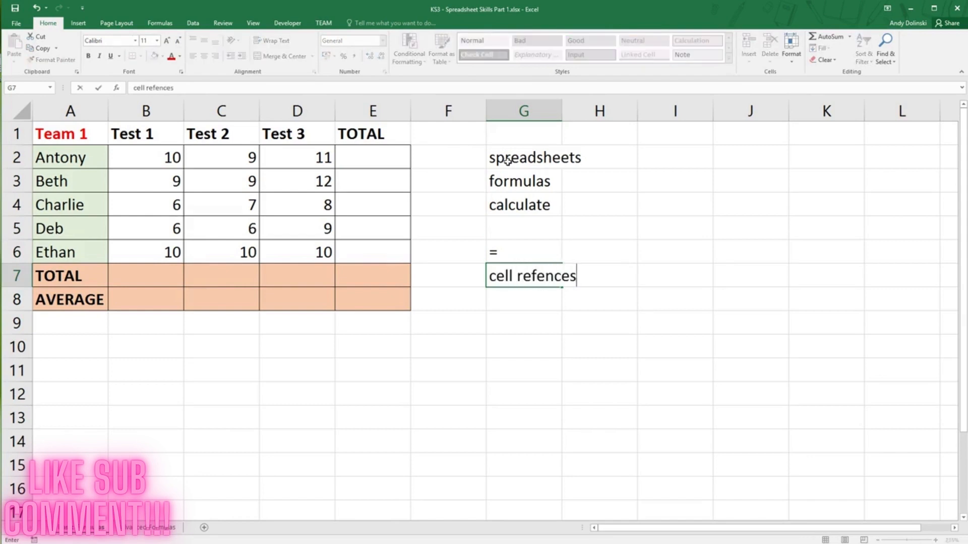
key(BackSpace)
key(BackSpace)
key(BackSpace)
key(BackSpace)
text(rences)
key(Return)
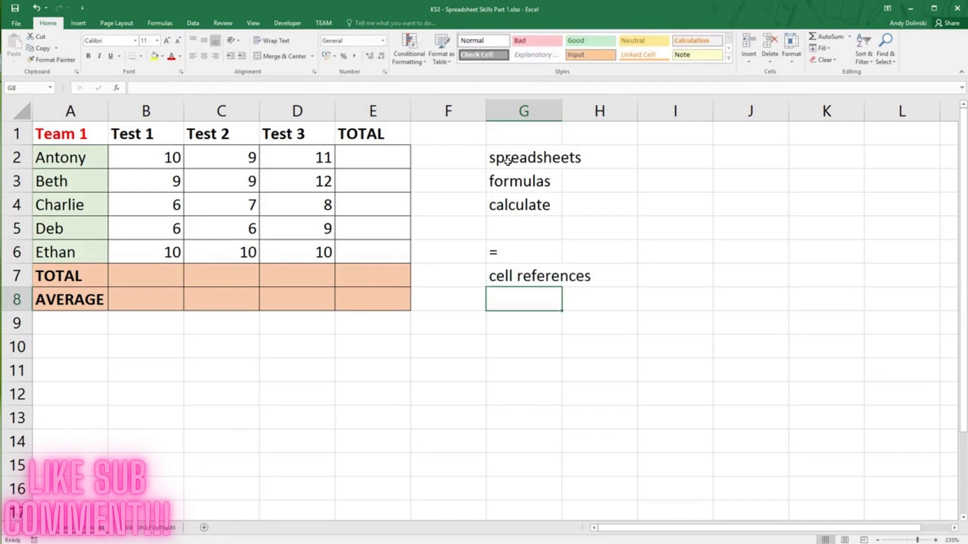
Enter the note "operator + - / *" in cell G8.
text(operator)
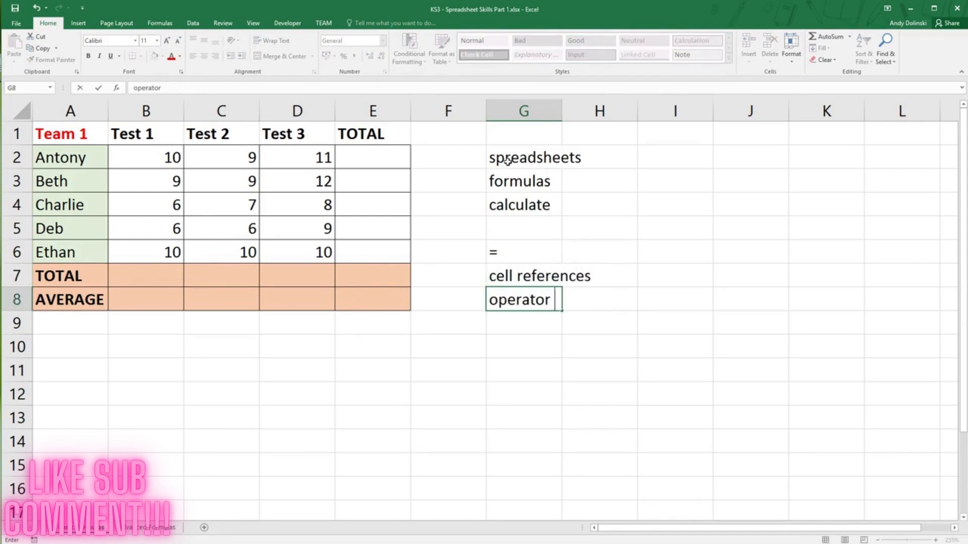
text( +  -  /  *)
click(568, 340)
click(517, 340)
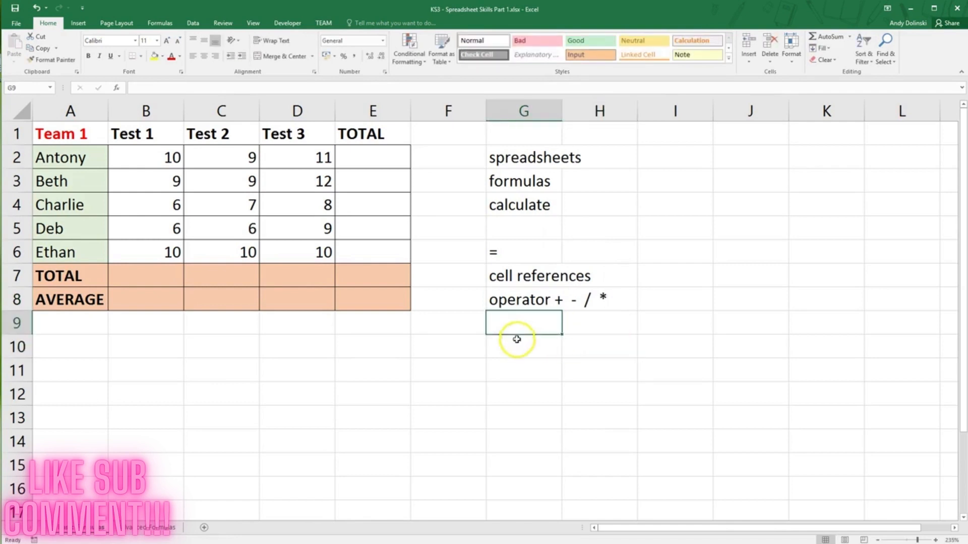
click(517, 352)
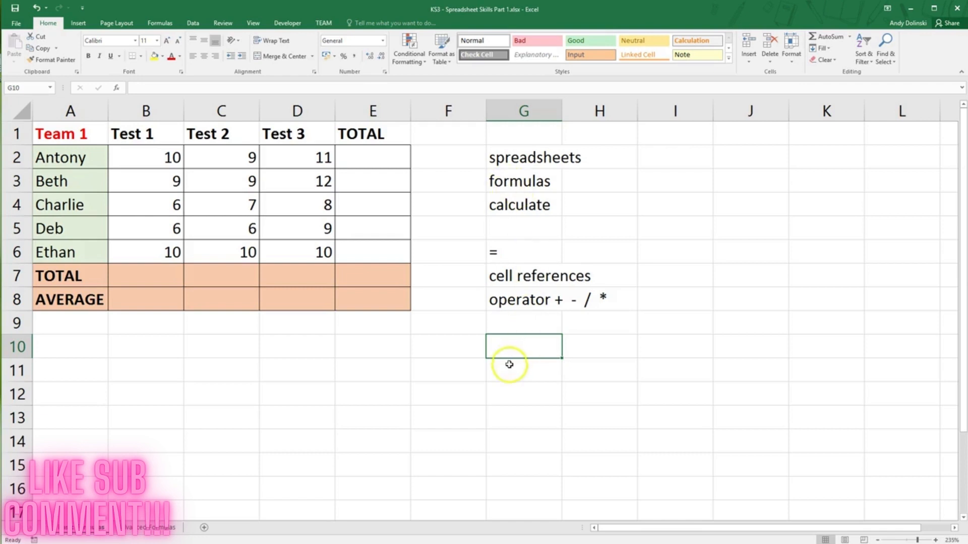
click(365, 158)
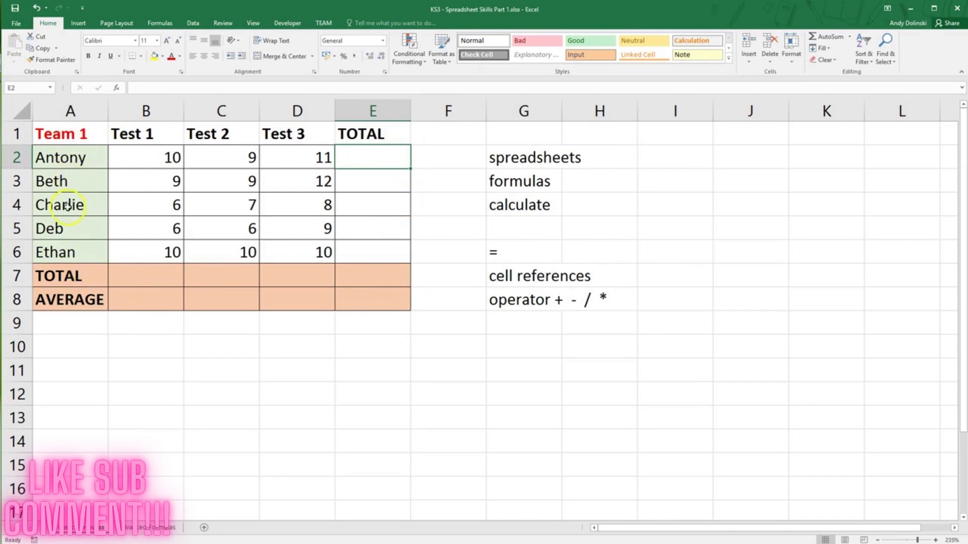
scroll(177, 201, down, 2)
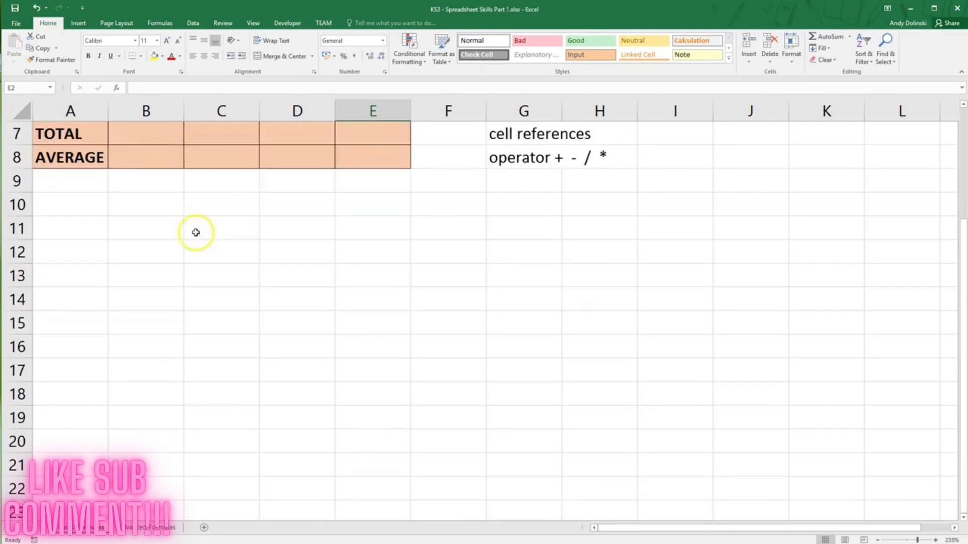
scroll(194, 231, up, 2)
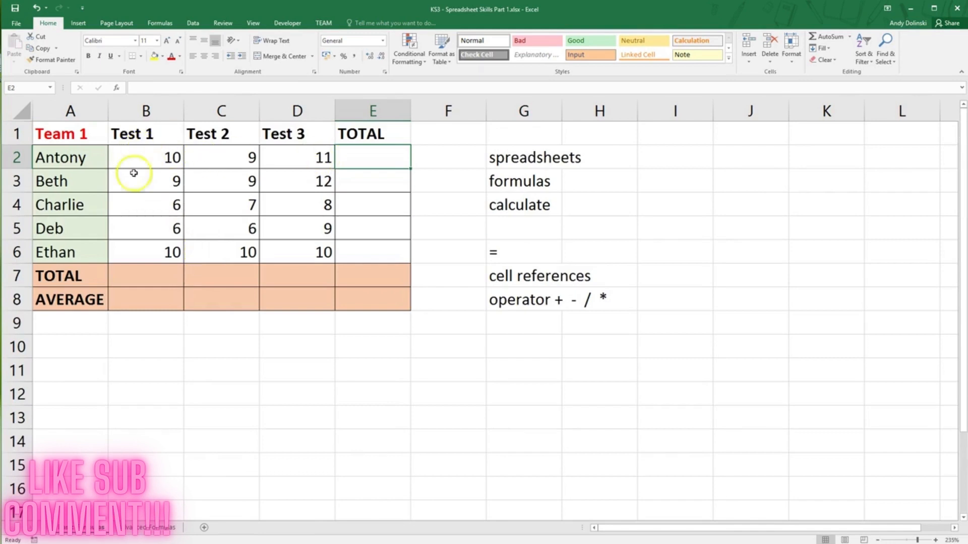
drag(71, 158, 363, 151)
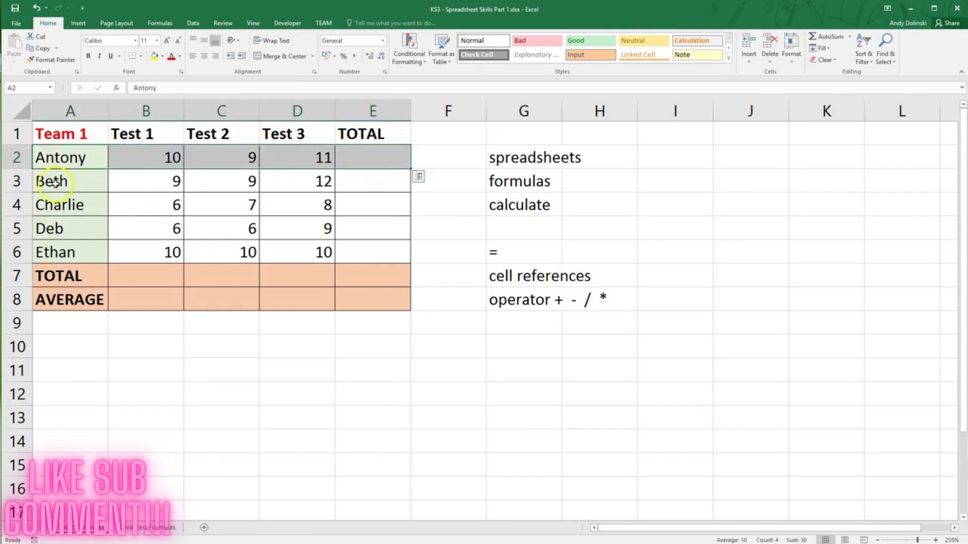
drag(56, 182, 372, 175)
Enter the fixed number 30 as the first team member's total in cell E2.
click(362, 157)
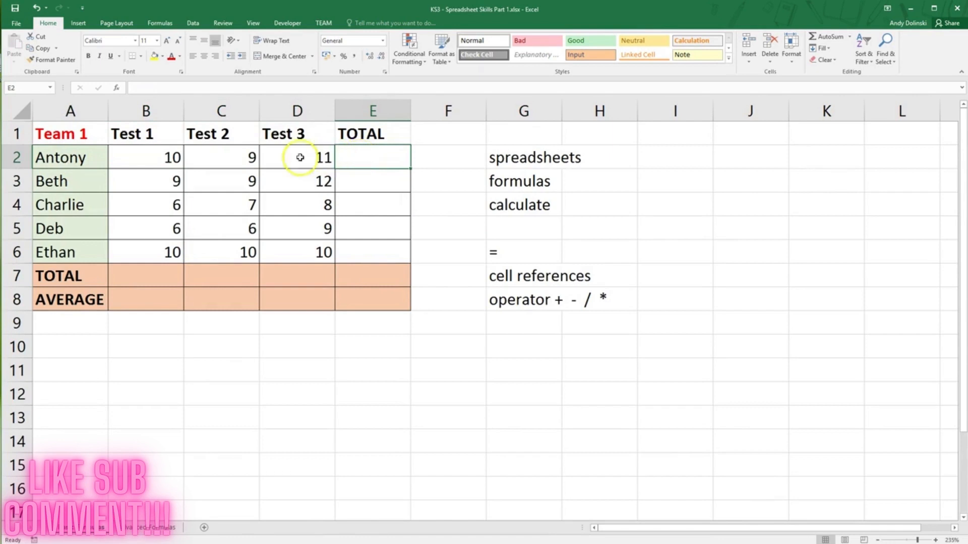
click(169, 158)
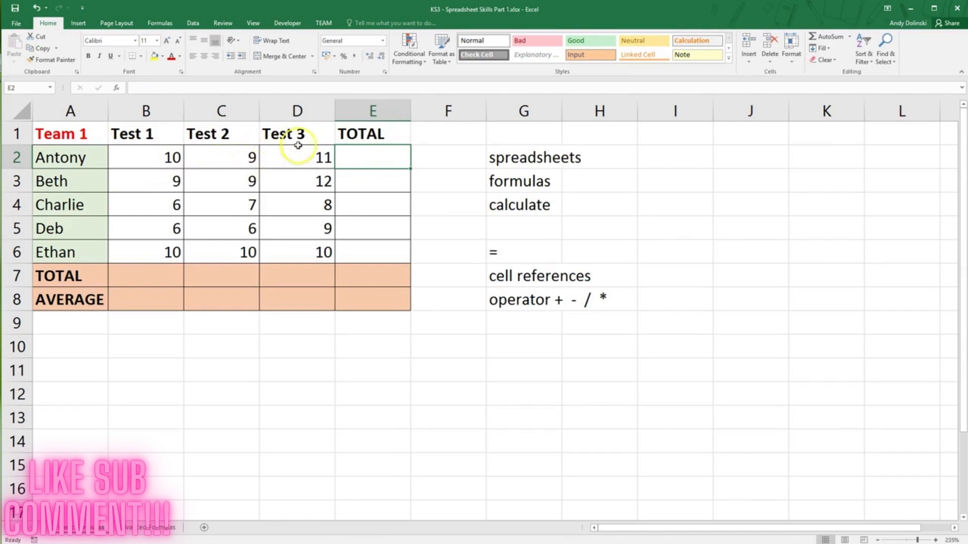
key(Return)
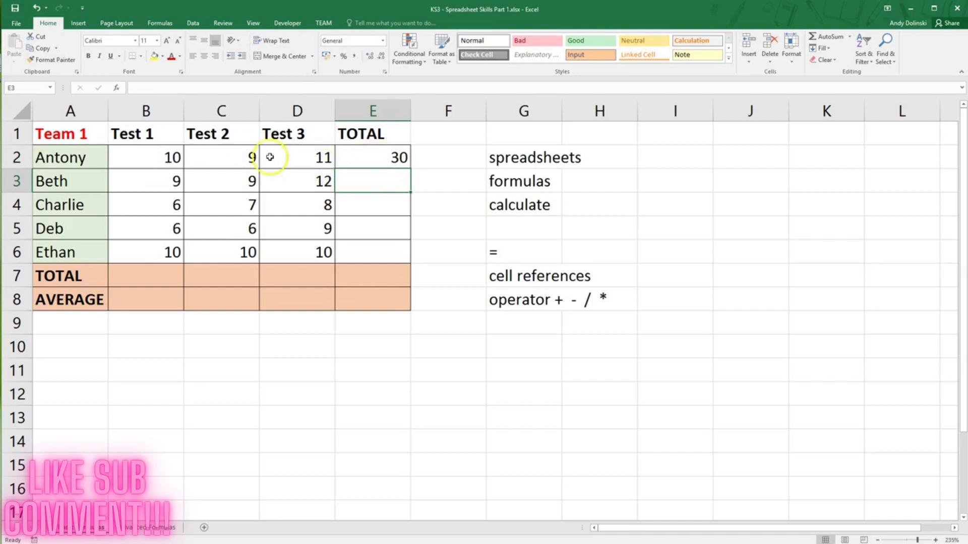
Set the Test 2 score in C2 to 11 and replace the total in E2 with the fixed number 32.
click(240, 157)
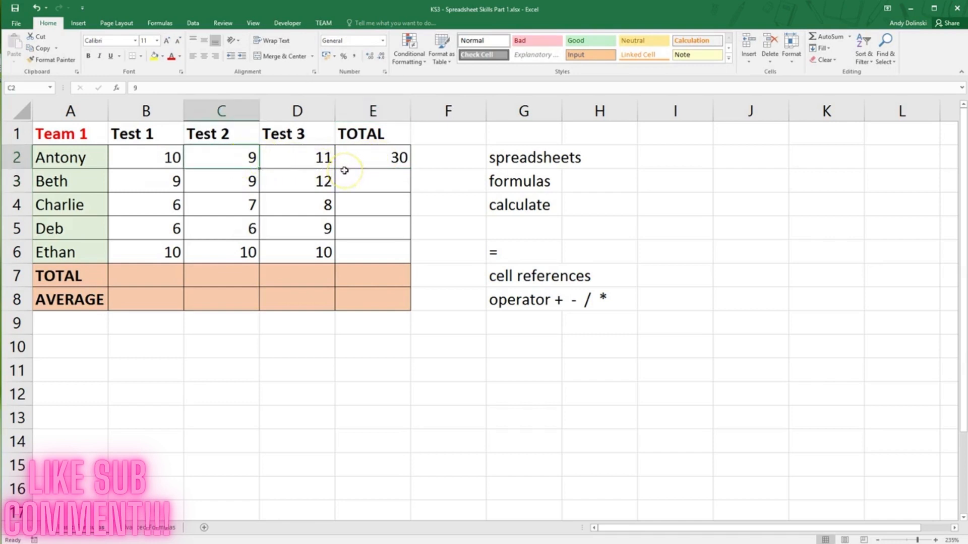
text(11)
key(Return)
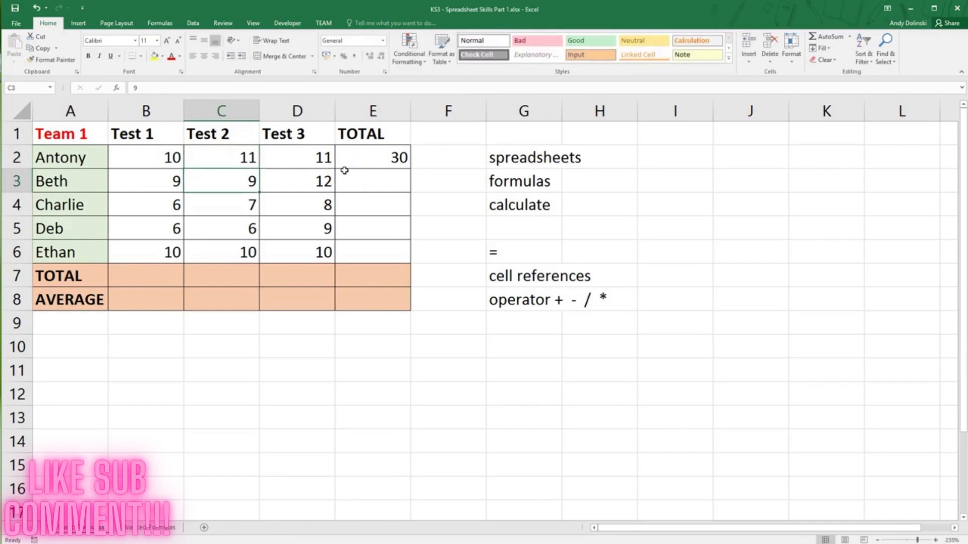
click(395, 157)
text(32)
key(Return)
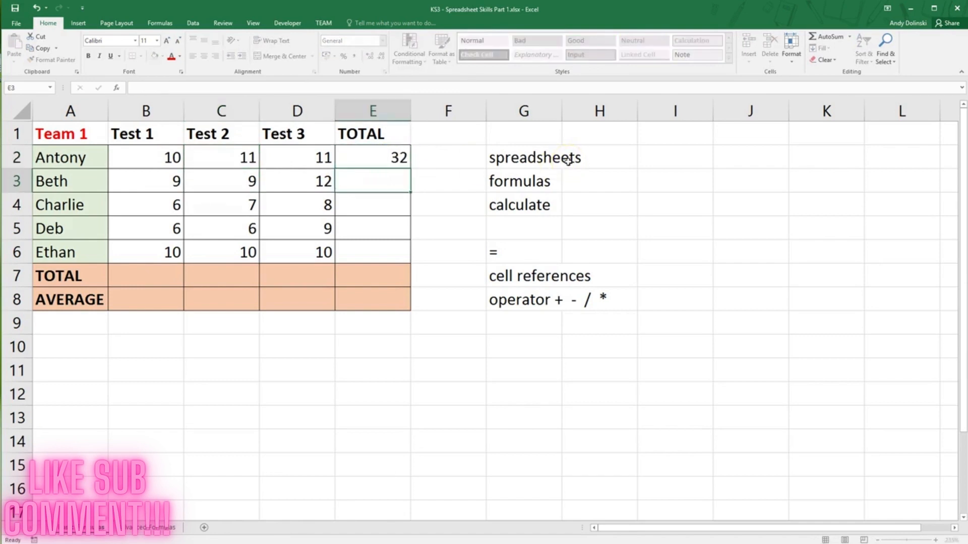
Clear the fixed total from E2 and set the Test 2 score in C2 to 9.
click(398, 158)
key(Delete)
click(223, 160)
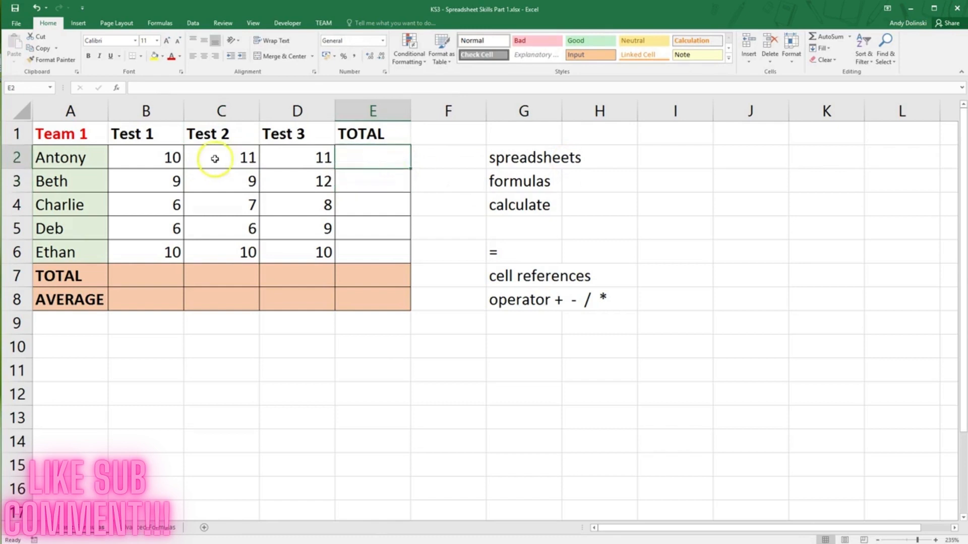
text(9)
key(Return)
Total the first team member's three test scores in cell E2 with the formula =B2+C2+D2.
click(369, 158)
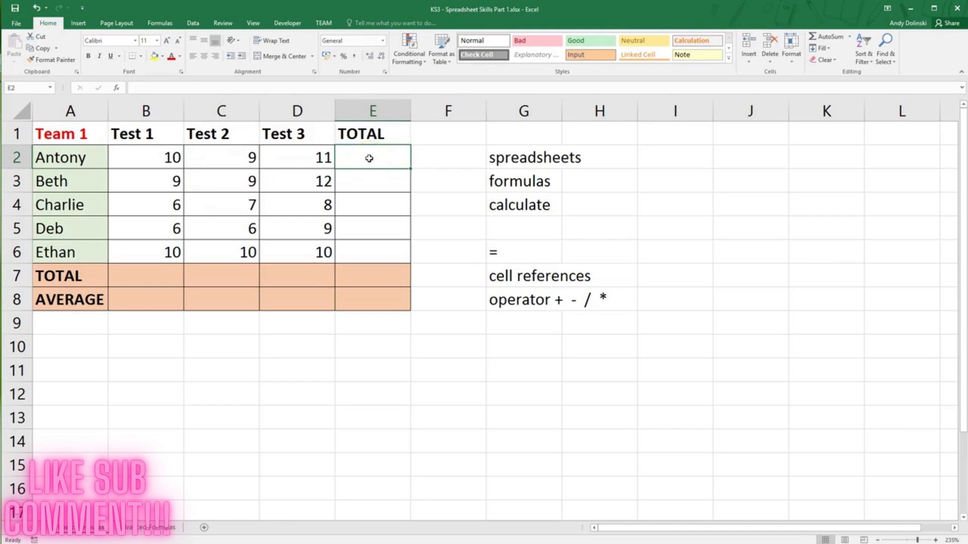
text(=)
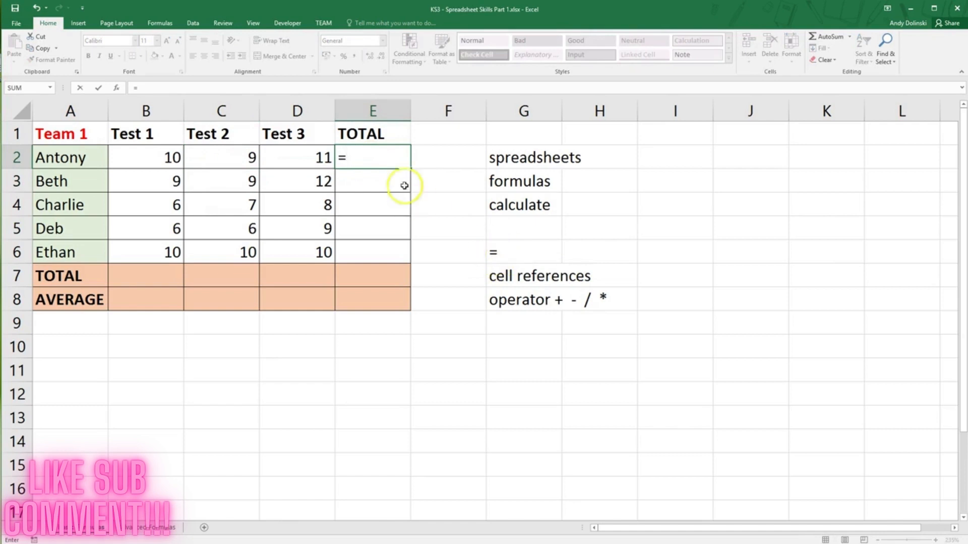
click(156, 158)
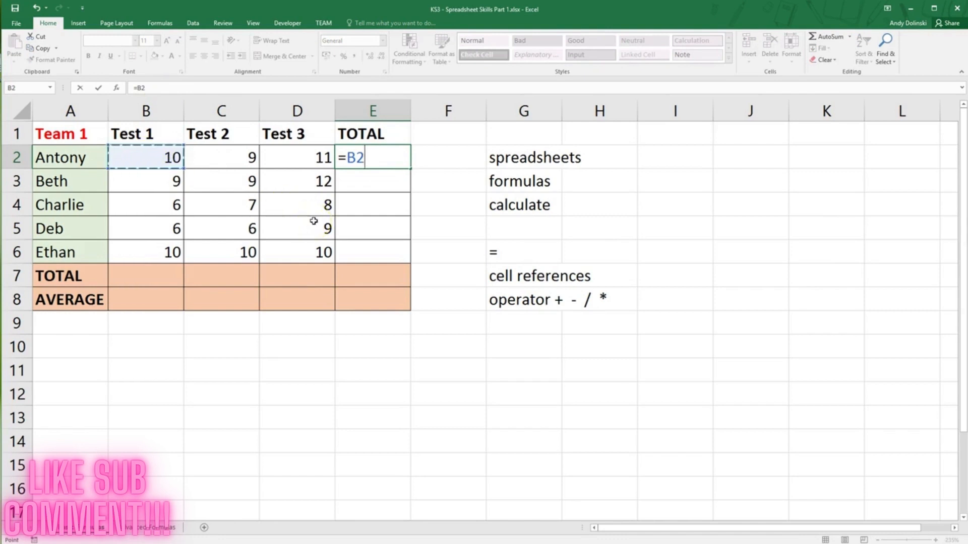
text(+)
click(241, 157)
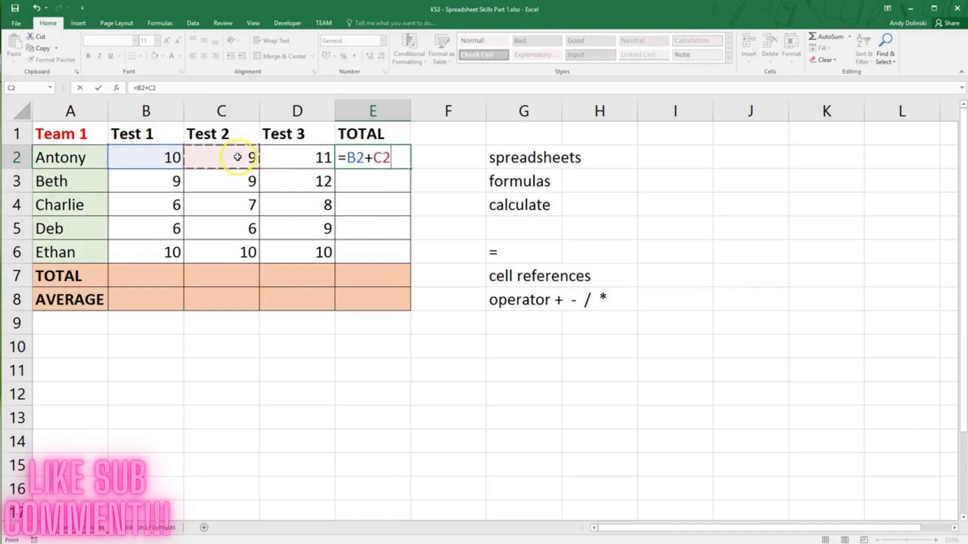
text(+)
click(286, 160)
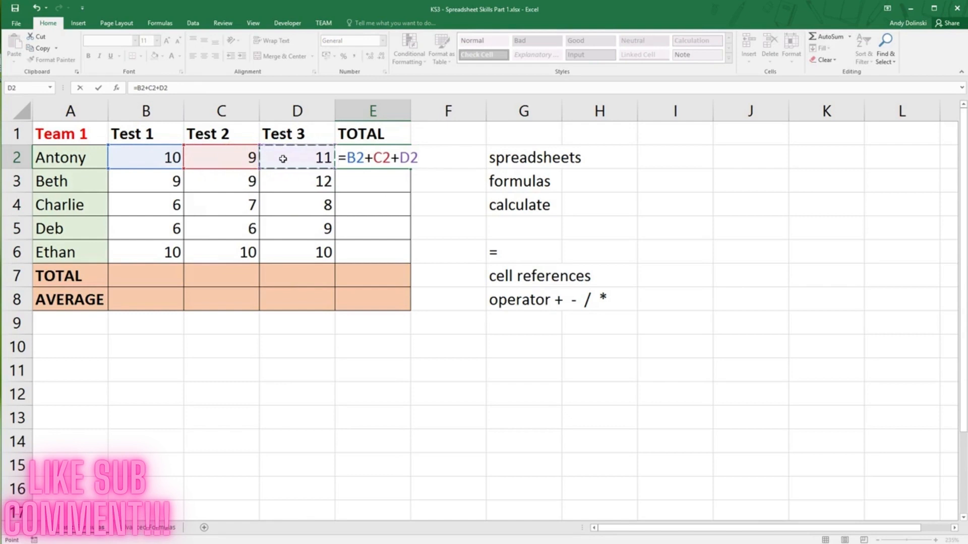
key(Return)
Commit the first team member's total formula and set the Test 2 score in C2 to 11.
click(318, 158)
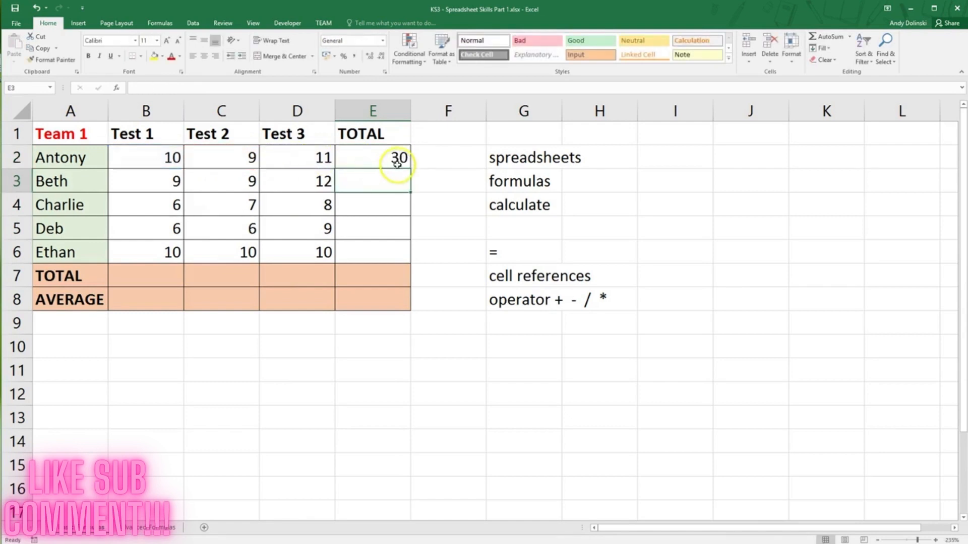
click(237, 163)
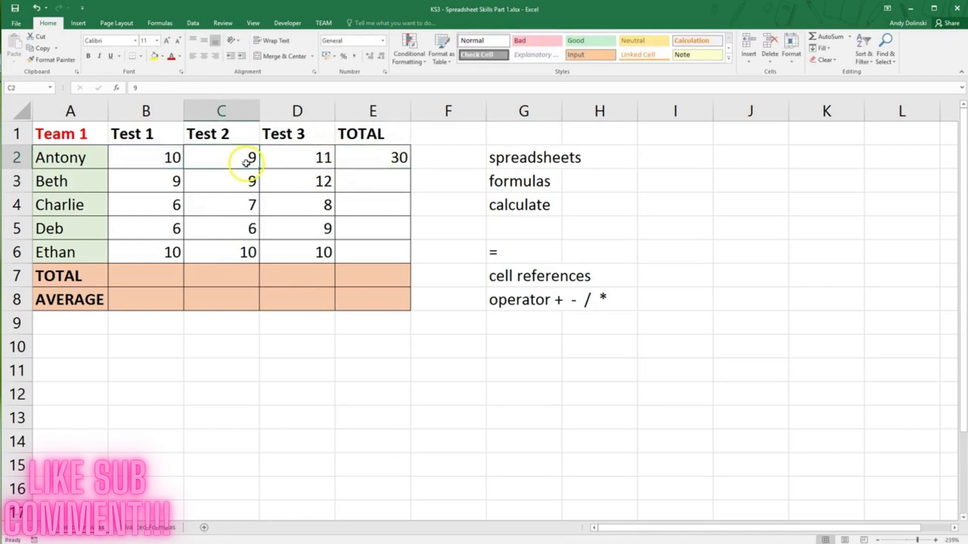
text(11)
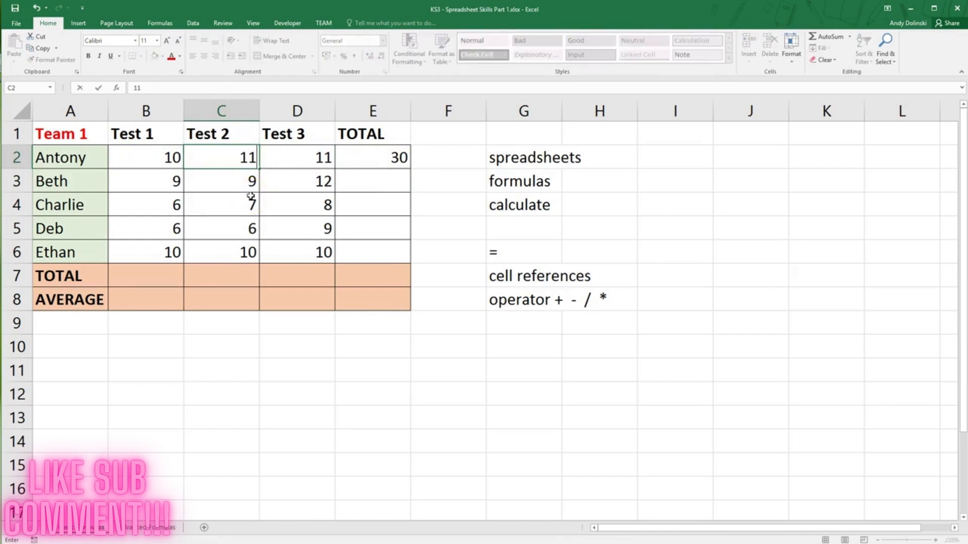
key(Return)
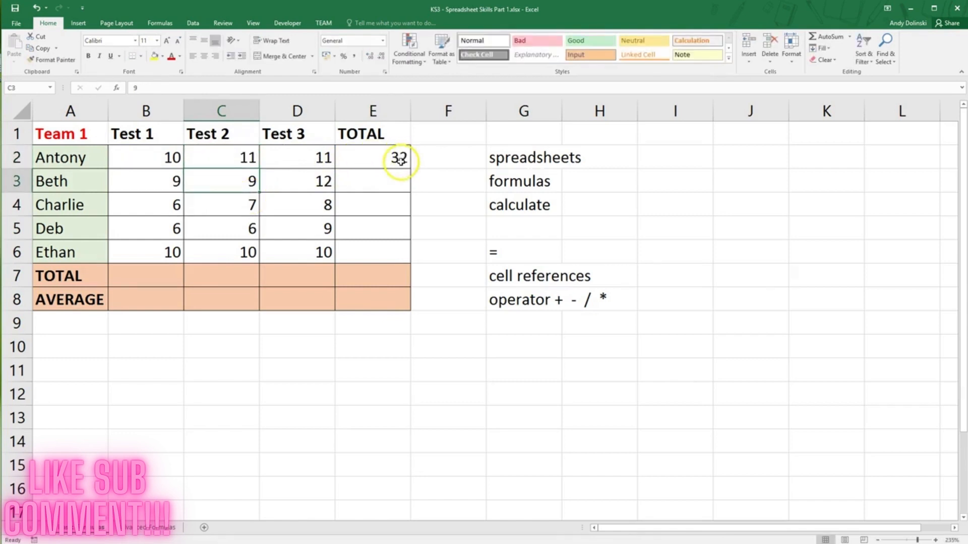
Total the second team member's three test scores in cell E3 with the formula =B3+C3+D3.
click(387, 183)
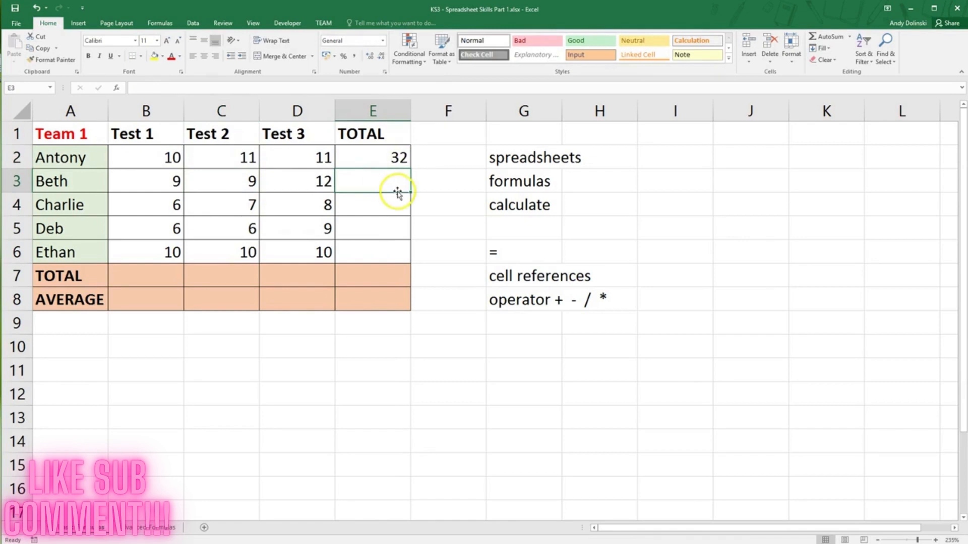
text(=)
click(167, 184)
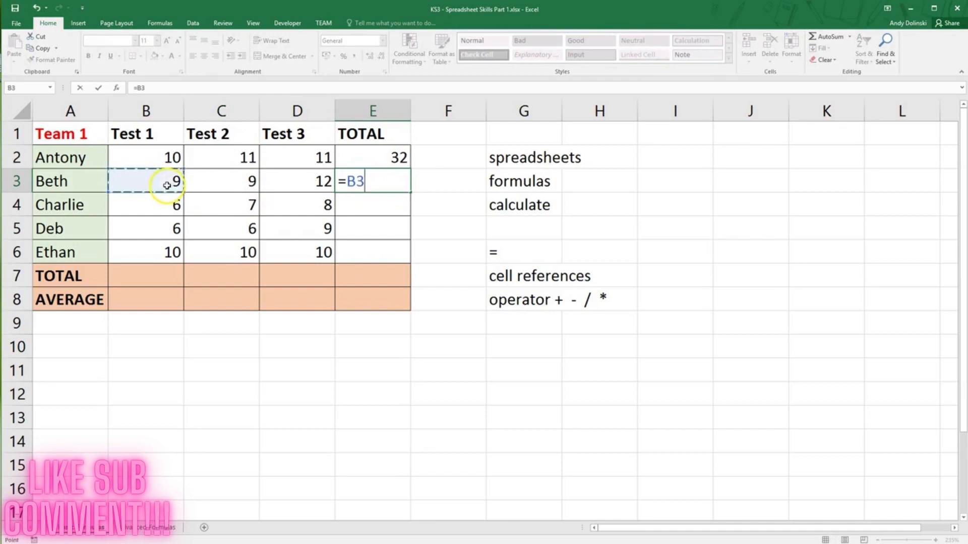
text(+)
click(216, 187)
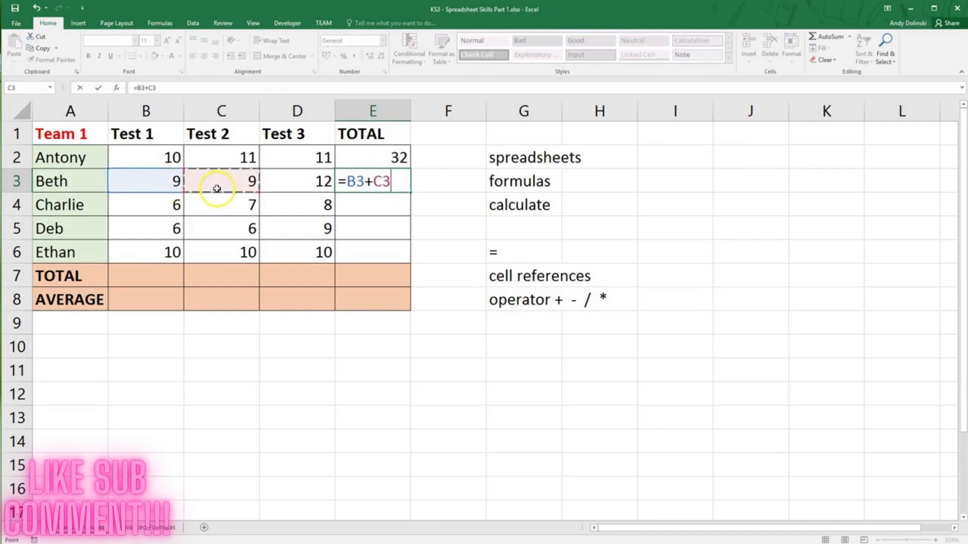
text(+)
click(274, 190)
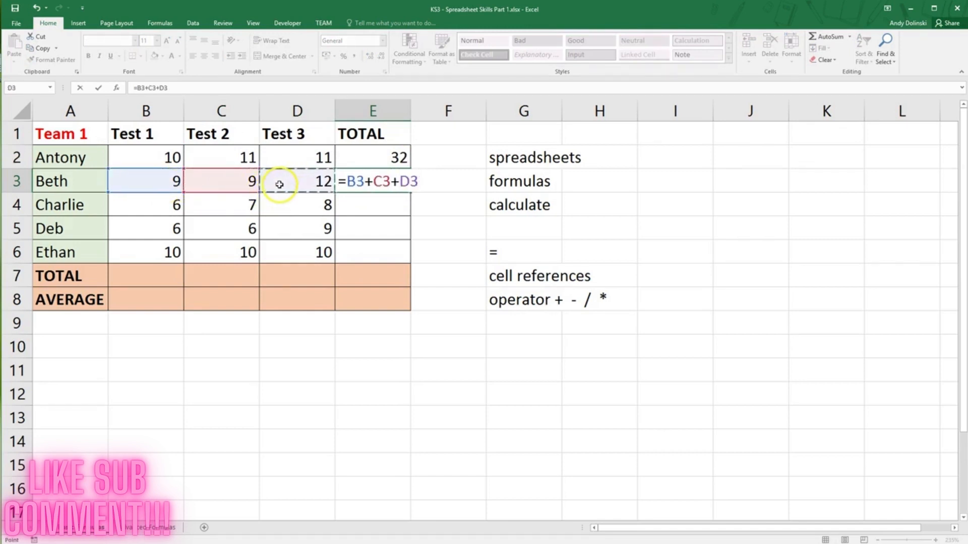
key(Return)
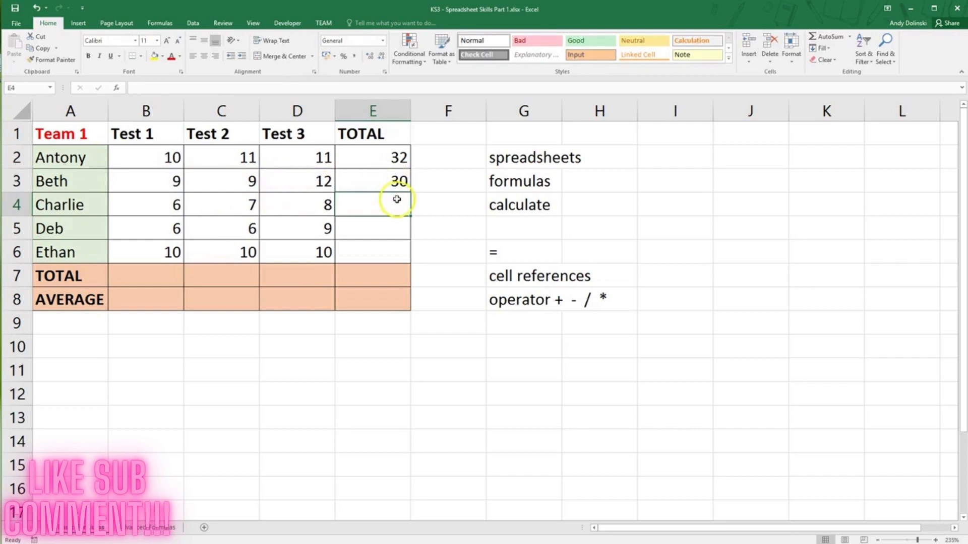
Total the third team member's three test scores in cell E4 with the formula =B4+C4+D4.
text(=)
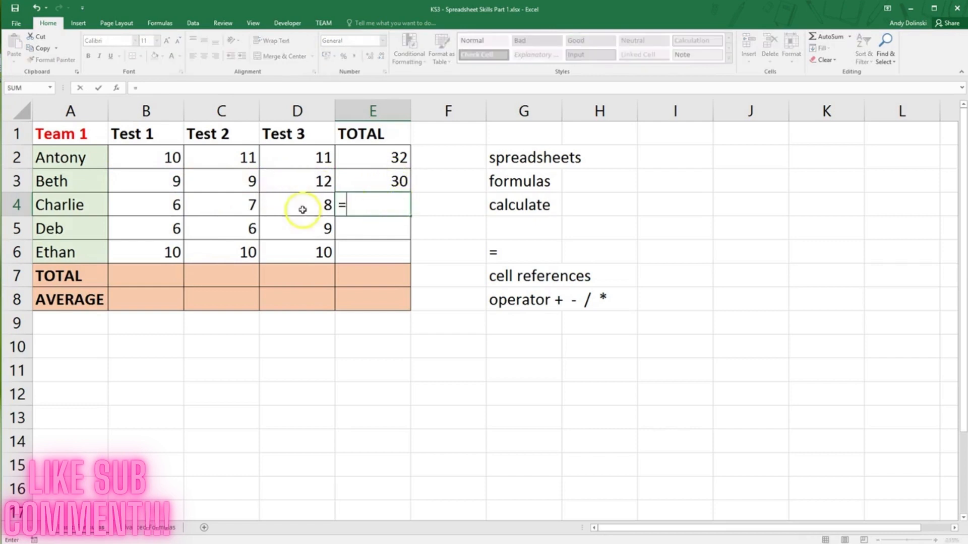
click(154, 207)
text(+)
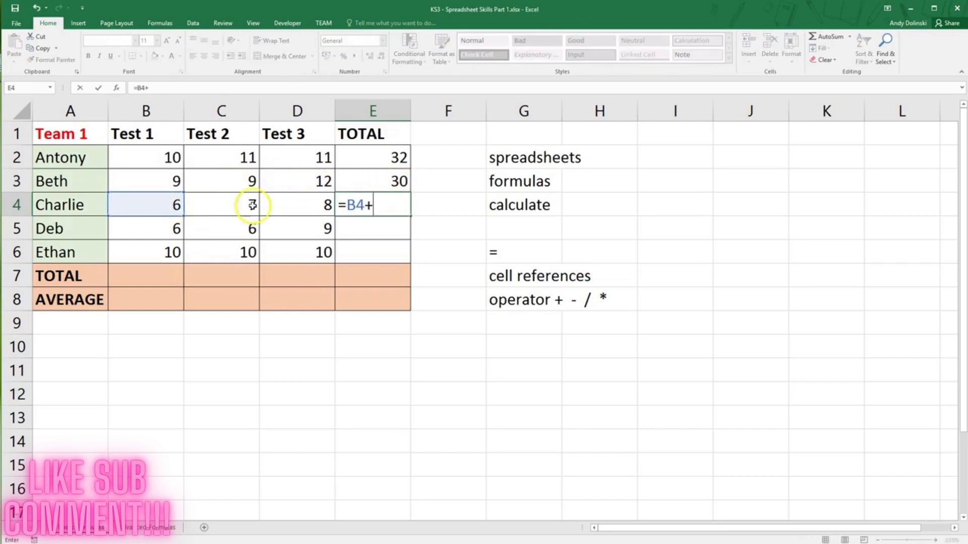
click(253, 204)
text(+)
click(302, 209)
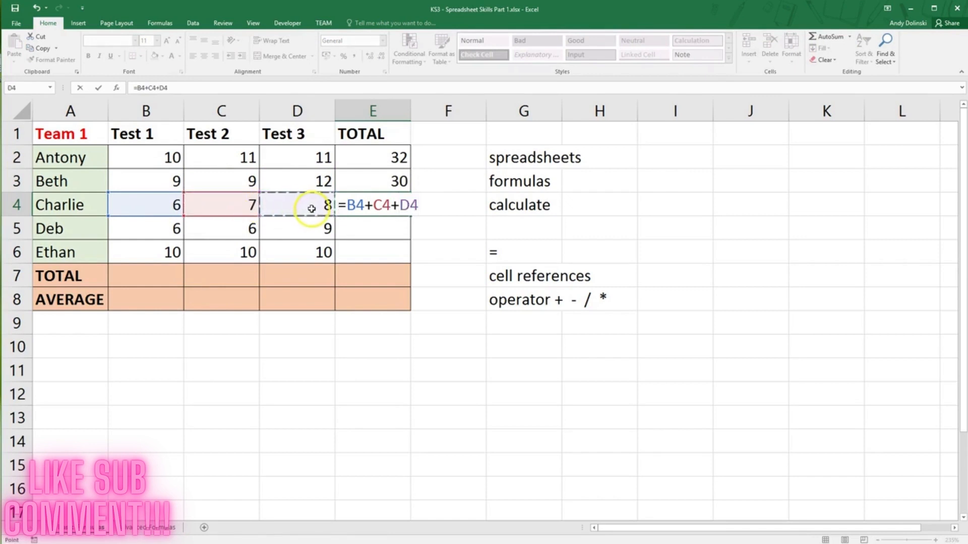
key(Return)
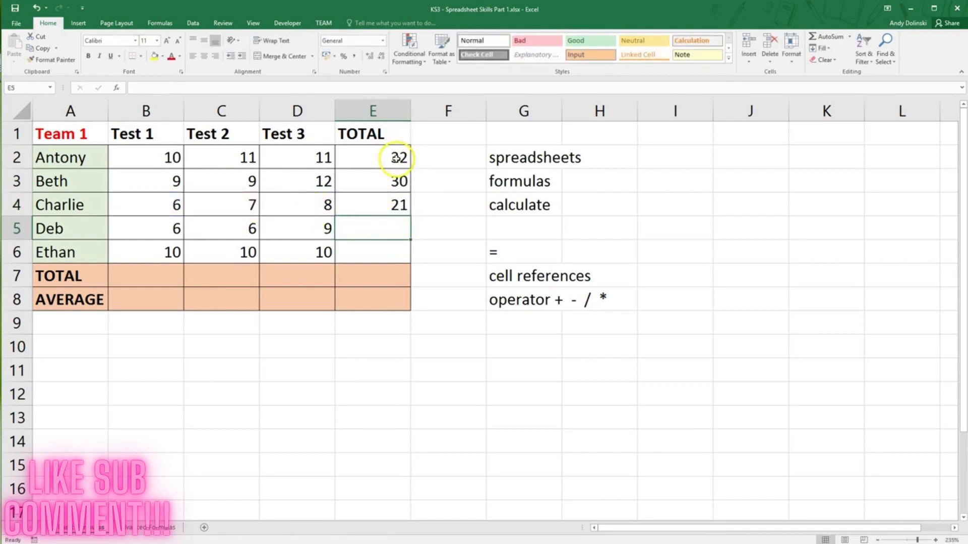
Check the row pattern of the formulas in E2:E4 and autofill them down to E5:E6 for the remaining team members.
drag(395, 157, 400, 199)
click(436, 209)
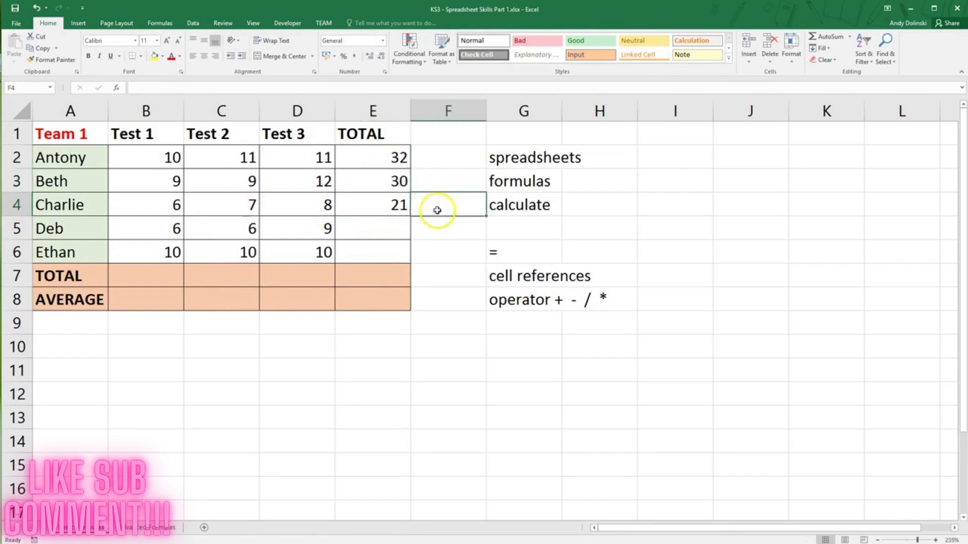
click(395, 156)
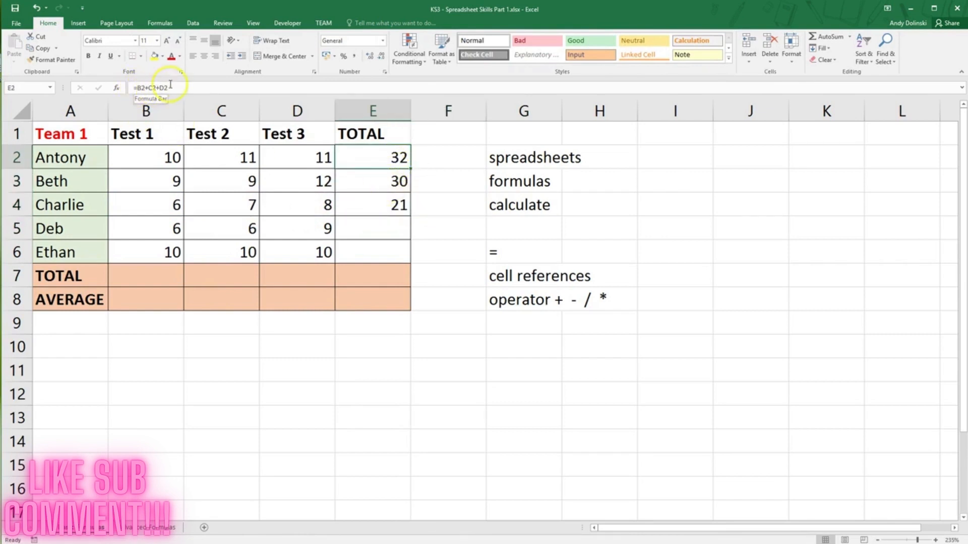
click(358, 181)
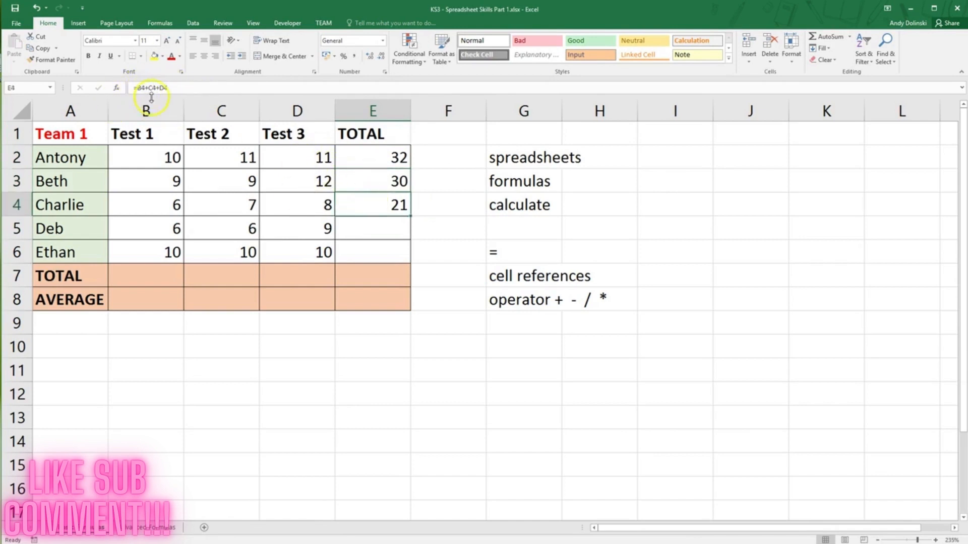
drag(377, 155, 407, 210)
click(425, 218)
click(408, 211)
drag(381, 151, 376, 200)
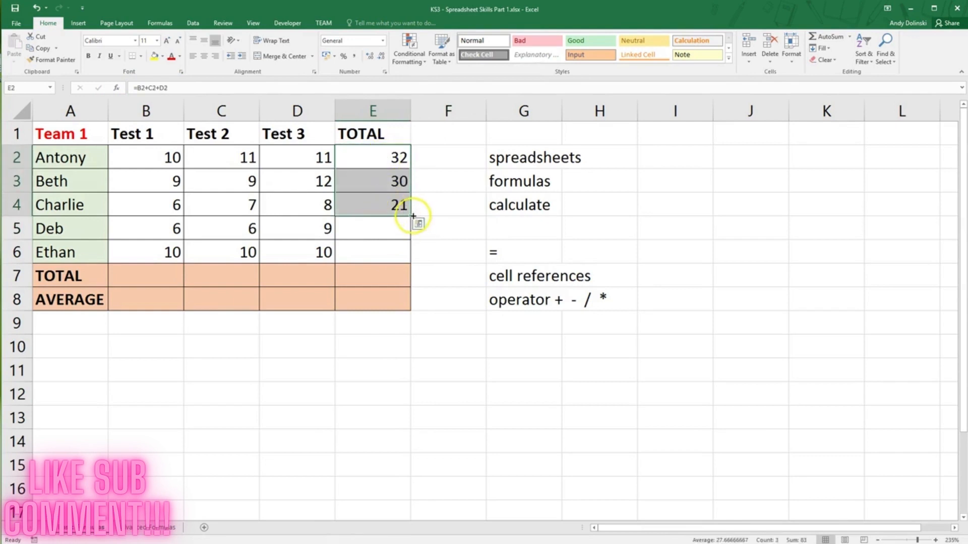
drag(409, 215, 396, 255)
Examine the cell references in the filled total formulas in E5 and E6 against the one in E4.
click(392, 232)
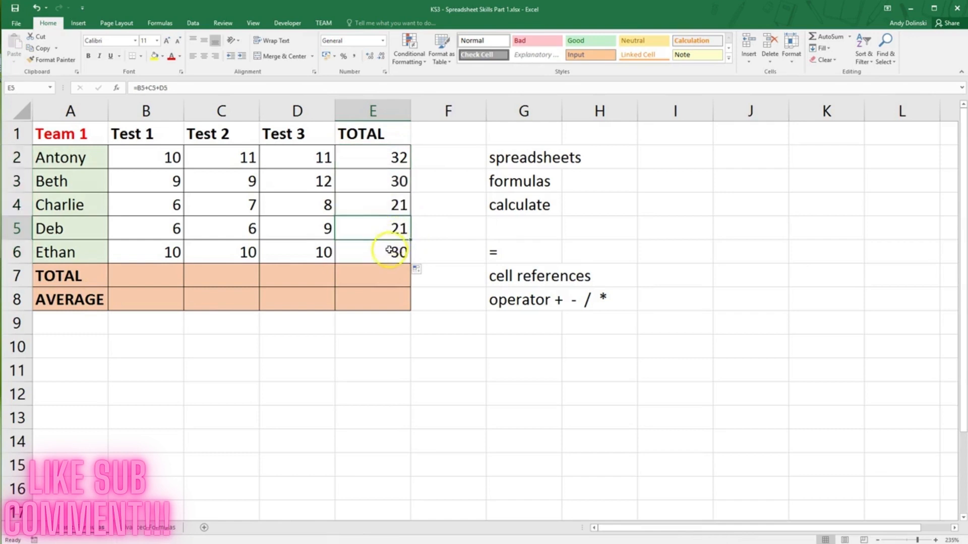
click(395, 249)
click(384, 231)
click(378, 209)
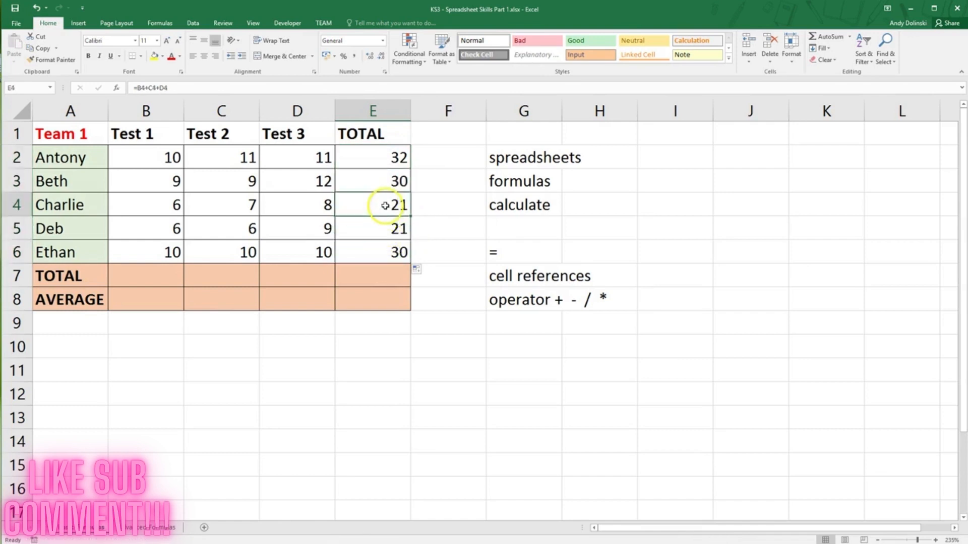
click(380, 223)
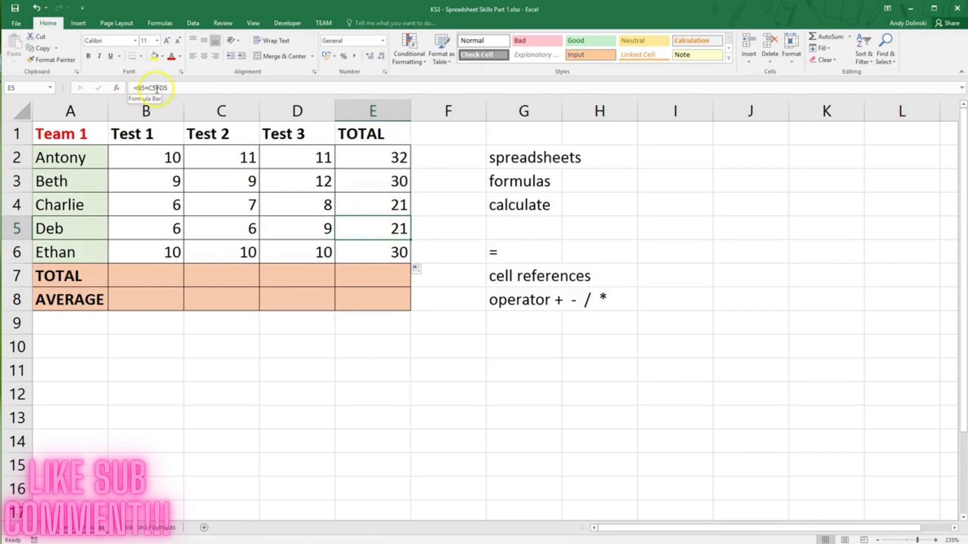
click(363, 251)
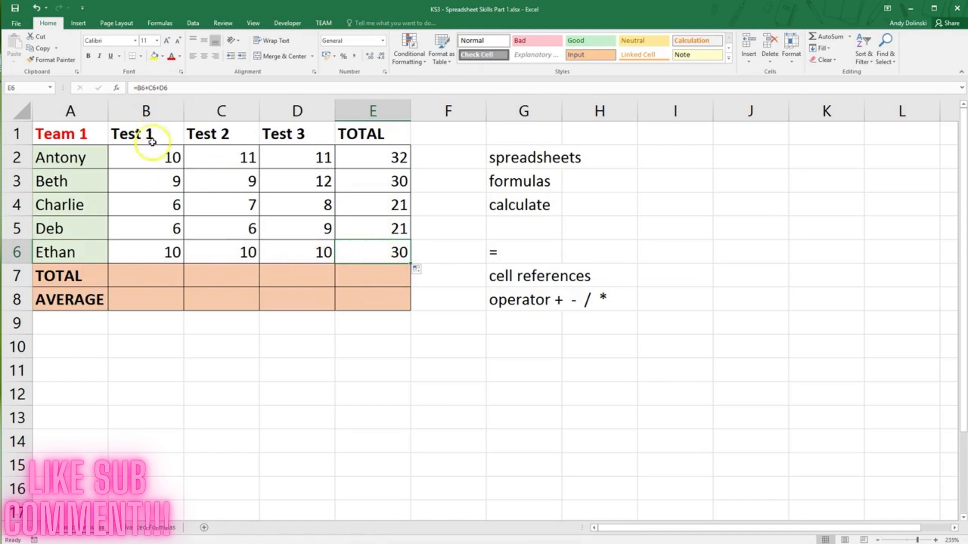
Total the Test 1 scores in cell B7 with the formula =B2+B3+B4+B5+B6.
click(150, 281)
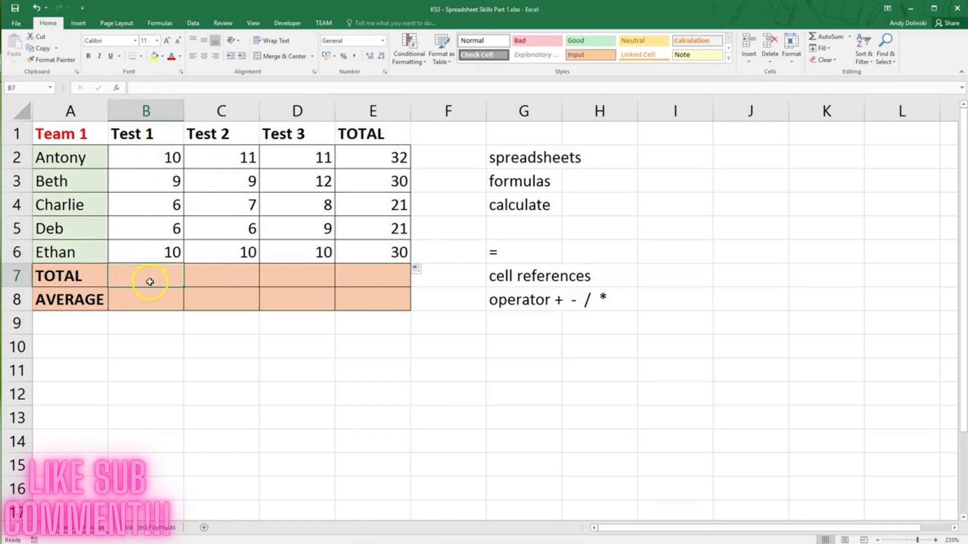
text(=)
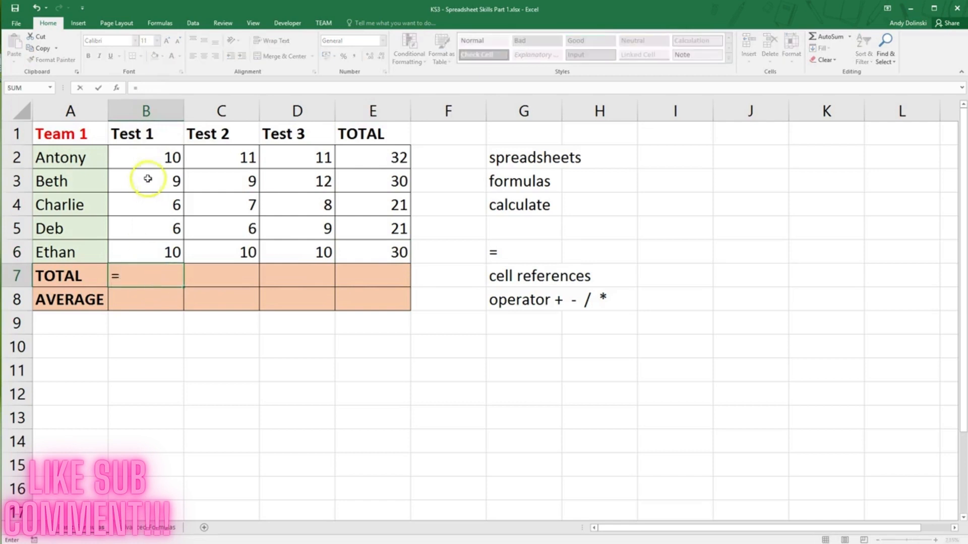
click(158, 157)
text(+)
click(168, 183)
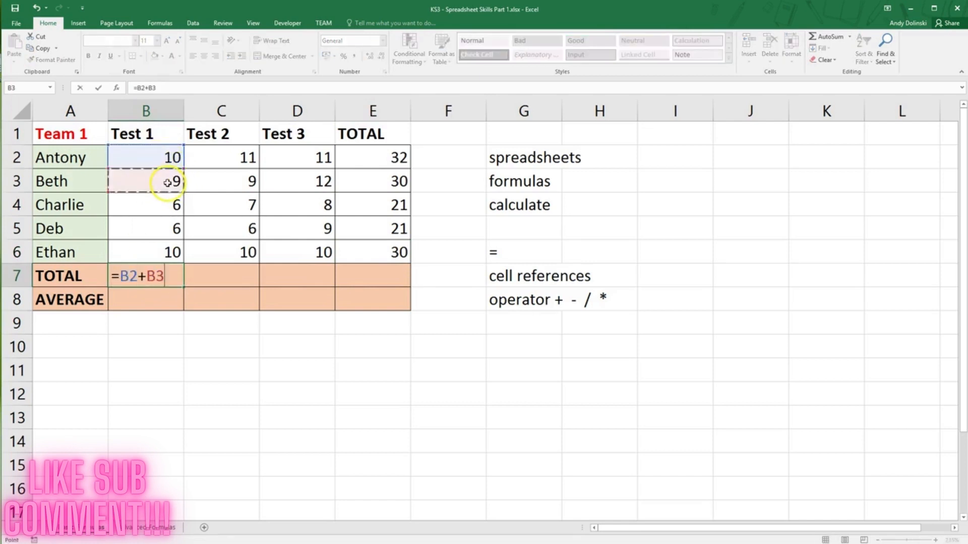
text(+)
click(172, 202)
text(+)
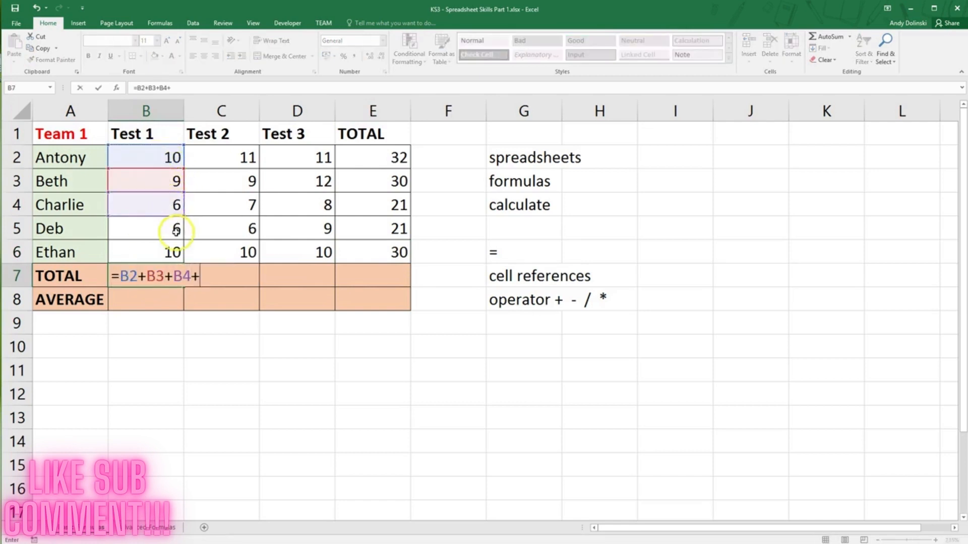
click(175, 232)
text(+)
click(169, 254)
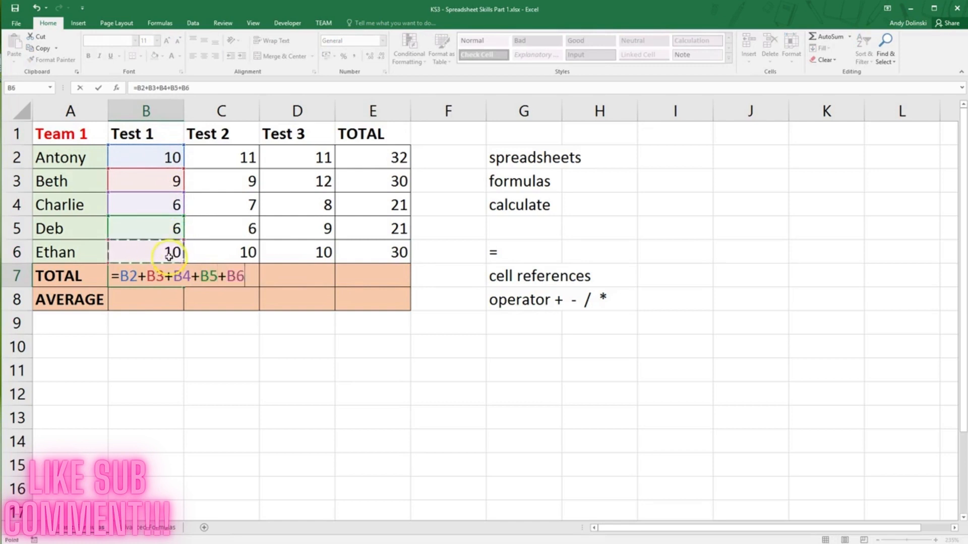
key(Return)
click(165, 278)
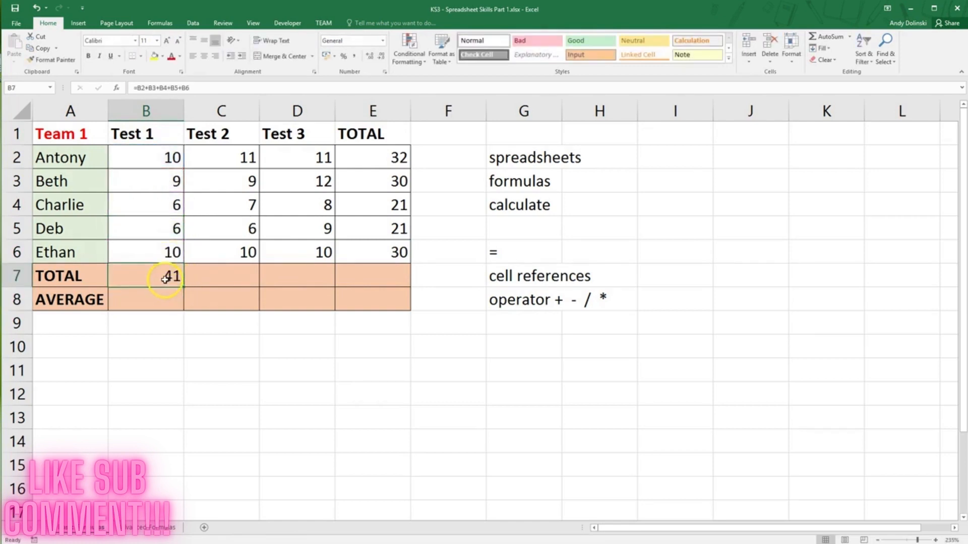
Total the Test 2 scores in cell C7 with the formula =C2+C3+C4+C5+C6.
click(231, 279)
text(=)
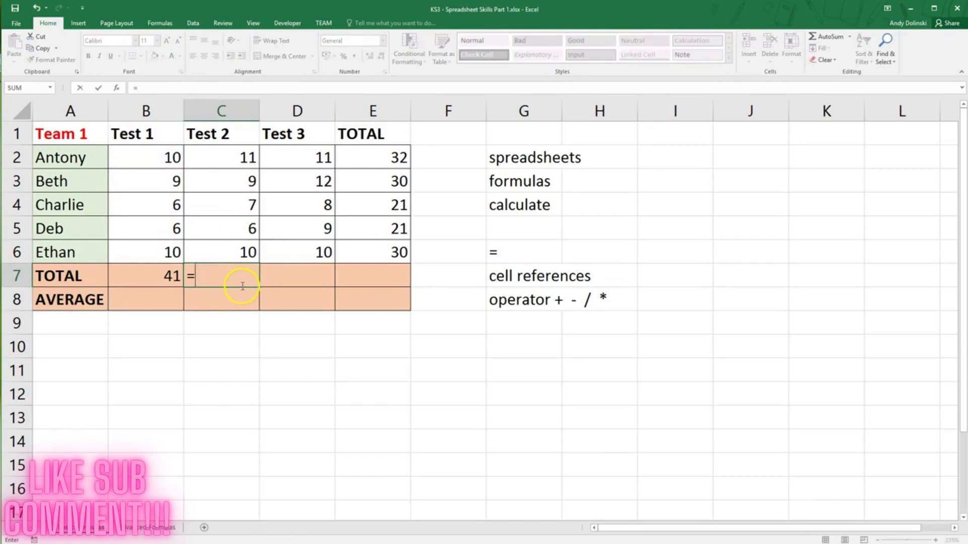
scroll(247, 211, down, 1)
scroll(235, 136, up, 1)
click(236, 160)
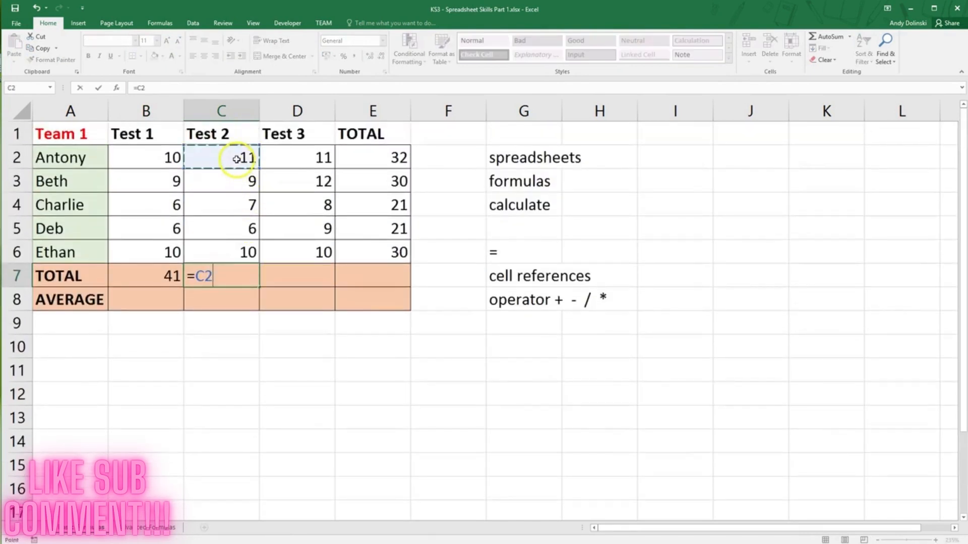
text(+)
click(237, 180)
text(+)
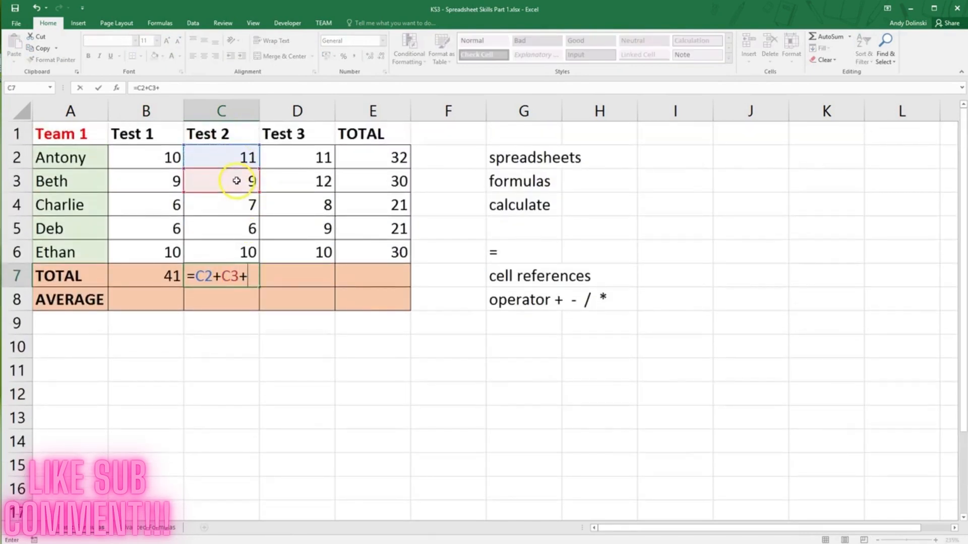
click(238, 207)
text(+)
click(238, 229)
text(+)
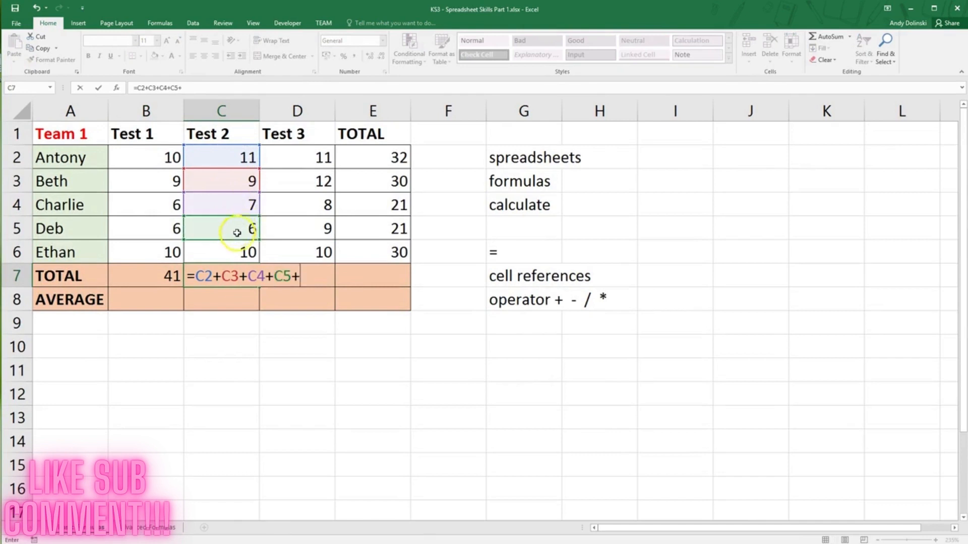
click(232, 253)
key(Return)
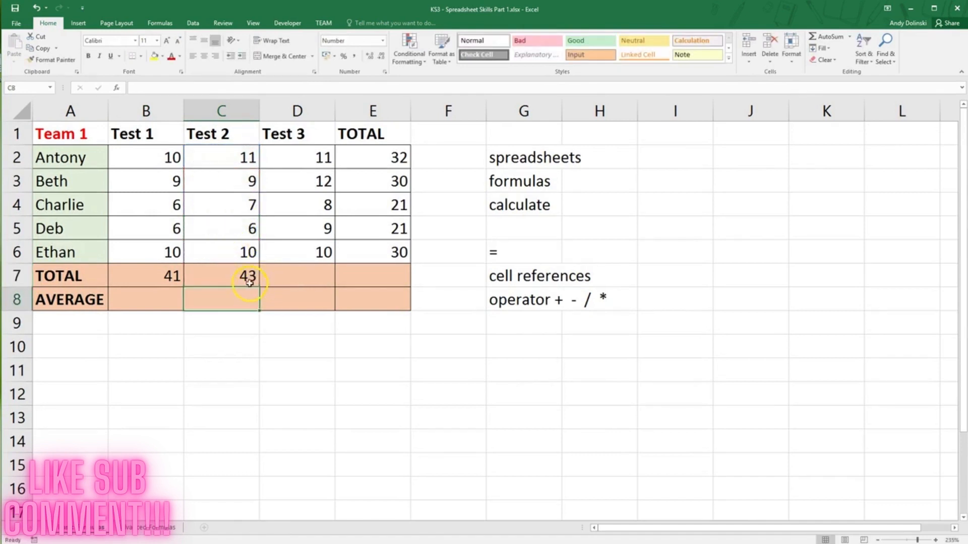
Autofill the Test 2 total formula from C7 across to D7 and E7.
click(248, 281)
drag(258, 287, 389, 283)
click(398, 330)
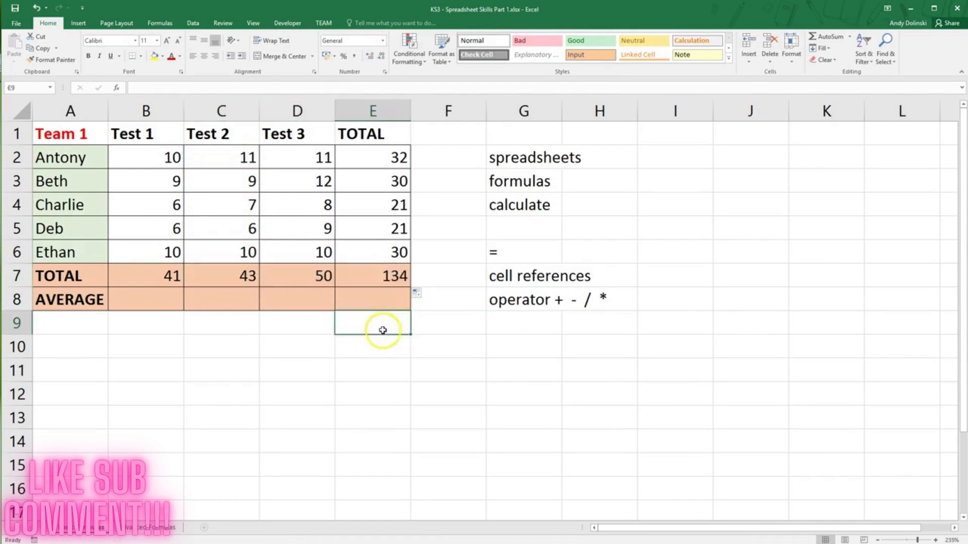
Calculate the Test 1 average in cell B8 with the formula =(B2+B3+B4+B5+B6)/5.
click(139, 303)
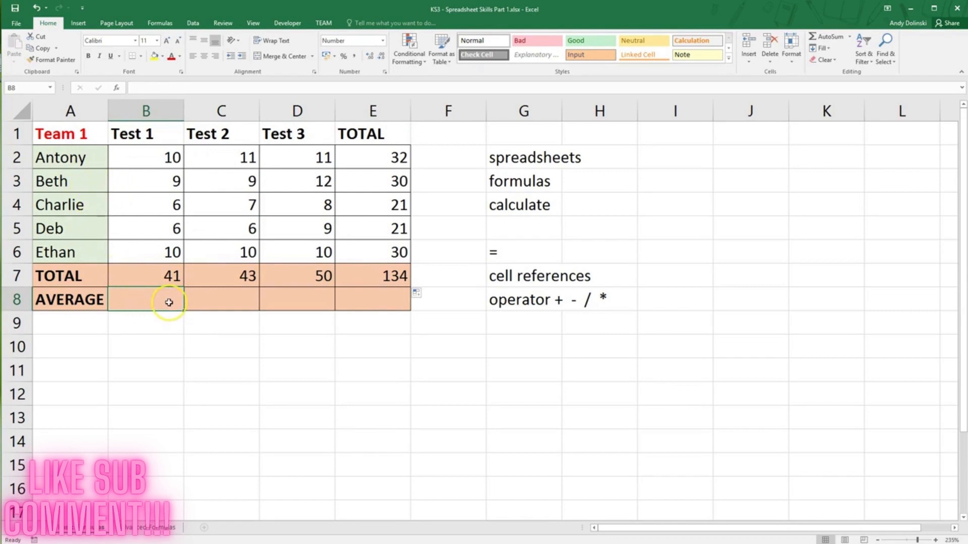
text(=)
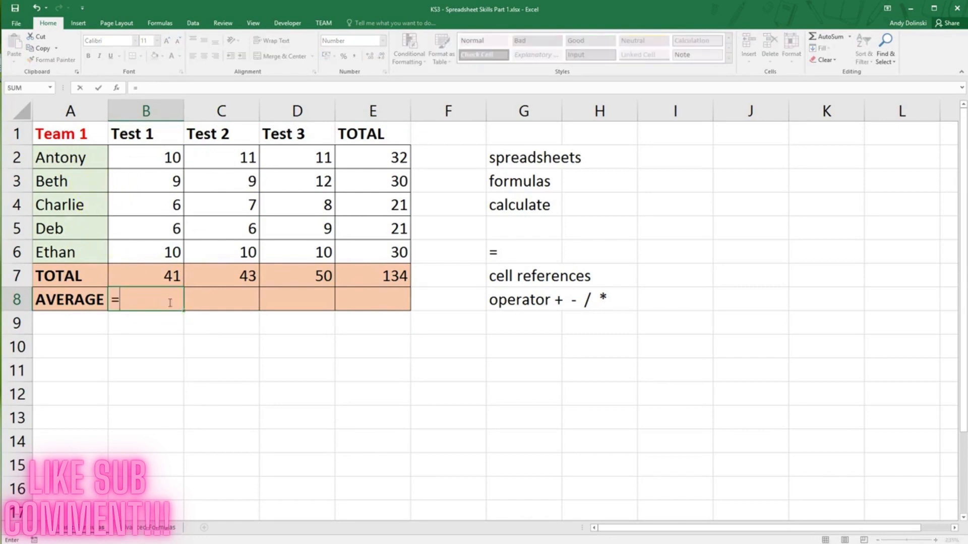
text(()
click(171, 156)
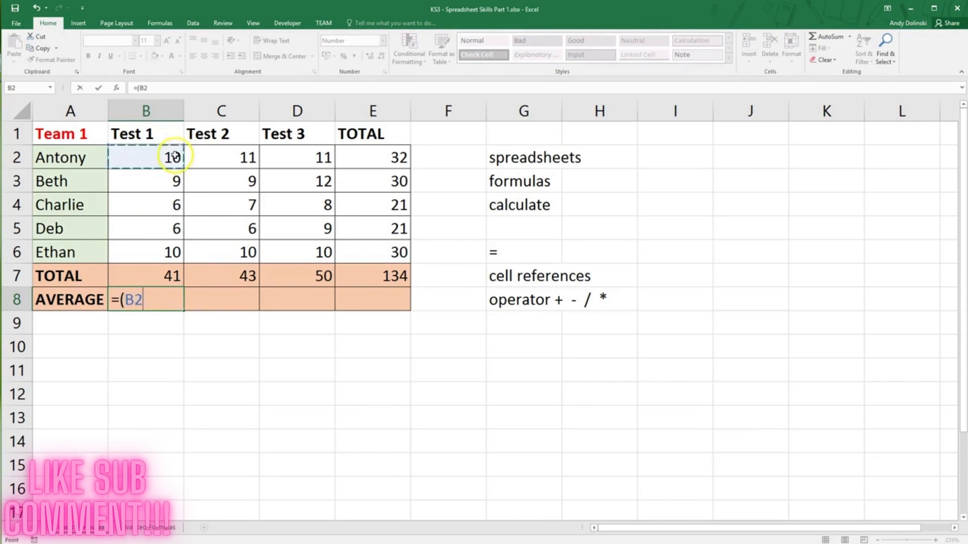
text(+)
click(172, 180)
text(+)
click(172, 204)
text(+)
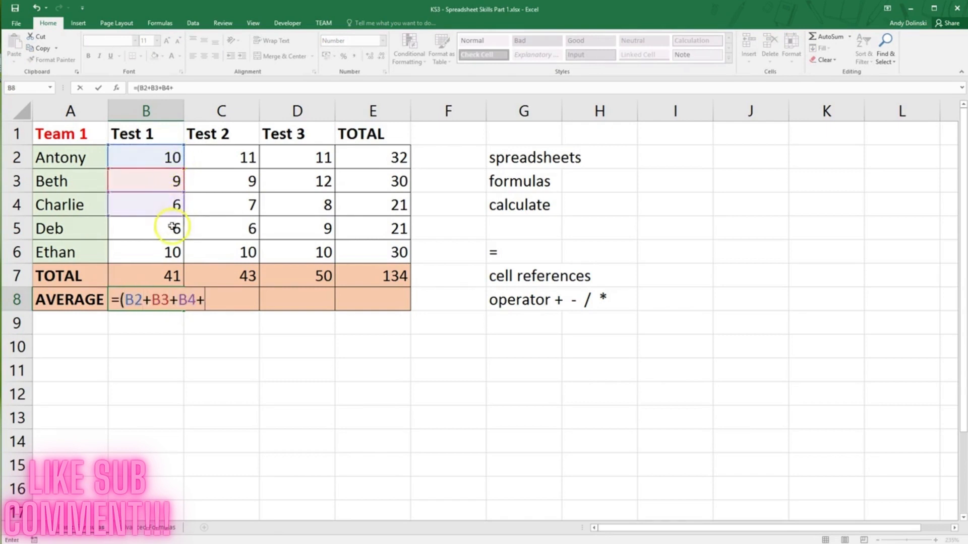
click(171, 228)
text(+)
click(170, 252)
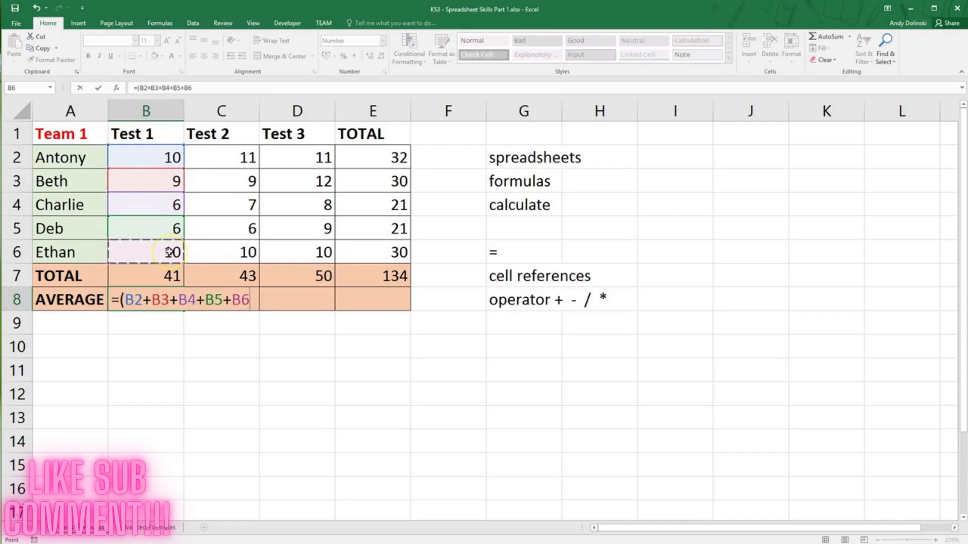
text()/5)
key(Return)
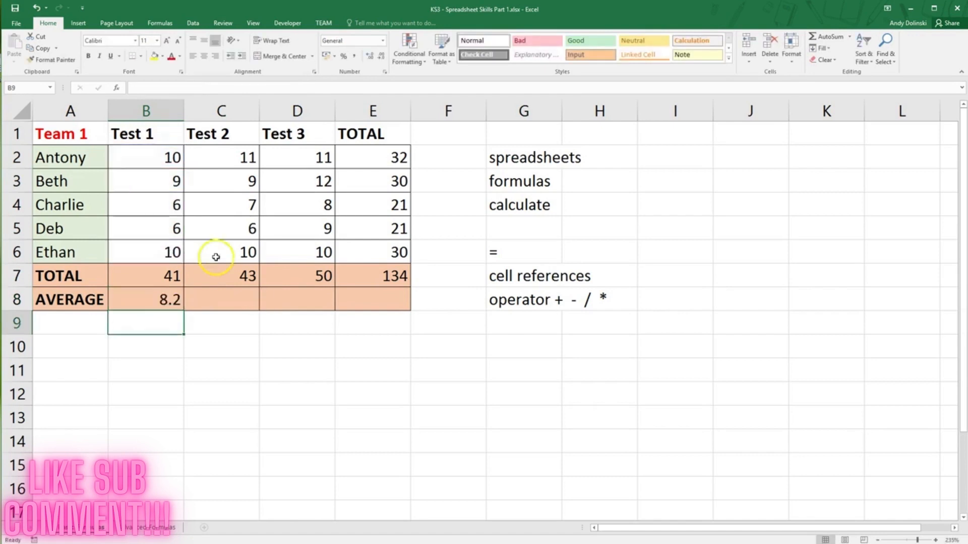
Clear the Test 1 average formula from cell B8.
click(164, 301)
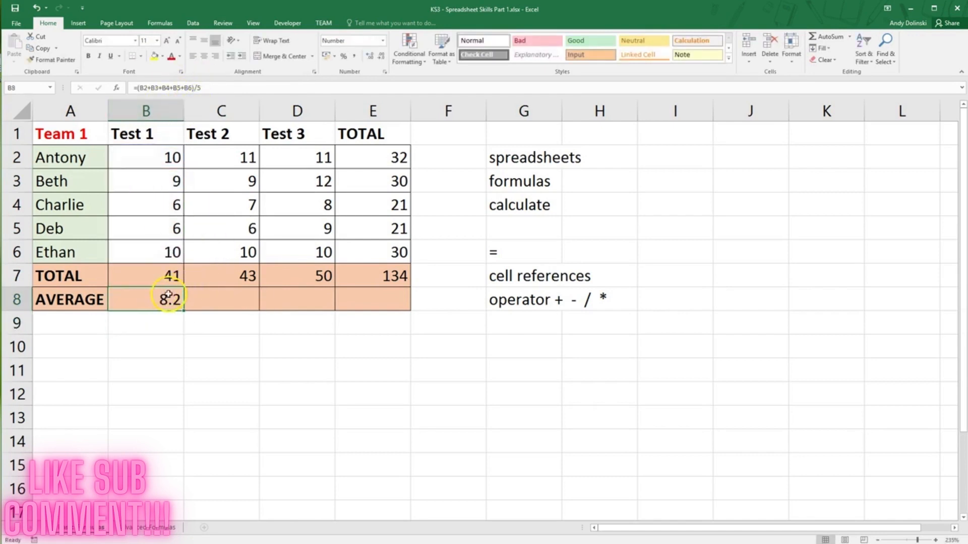
drag(187, 312, 151, 301)
click(343, 357)
key(Delete)
click(162, 295)
click(168, 277)
Calculate the Test 1 average in cell B8 from the column total with the formula =B7/5.
click(164, 301)
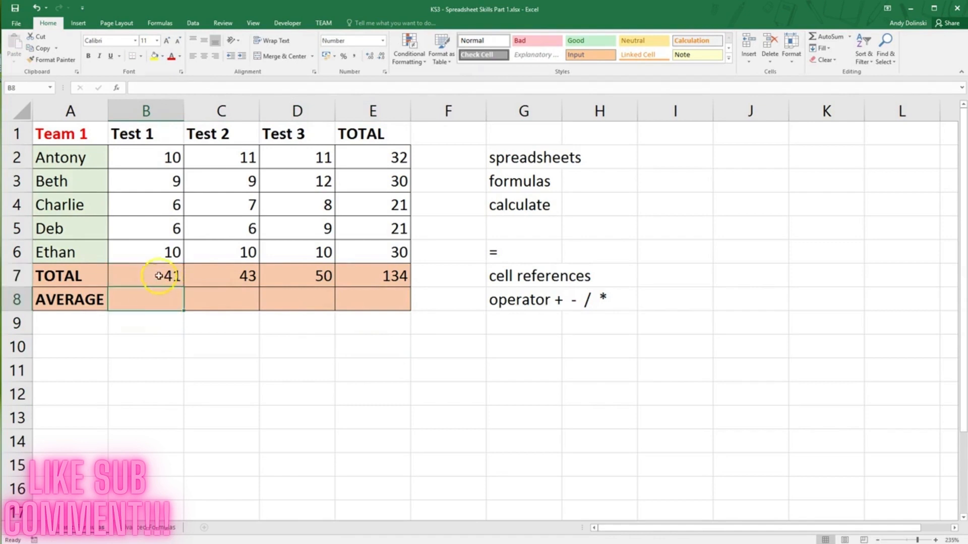
text(=)
scroll(162, 272, down, 1)
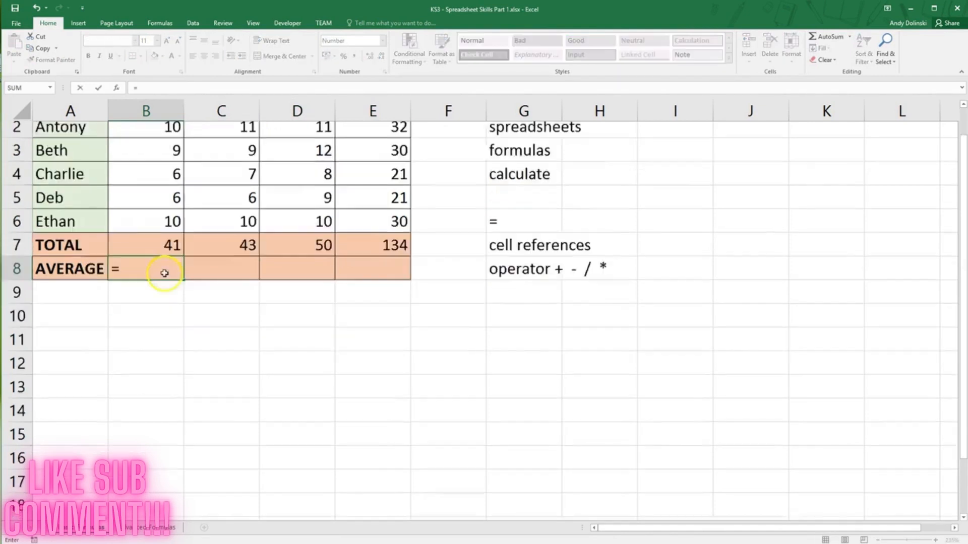
scroll(162, 249, up, 1)
click(144, 276)
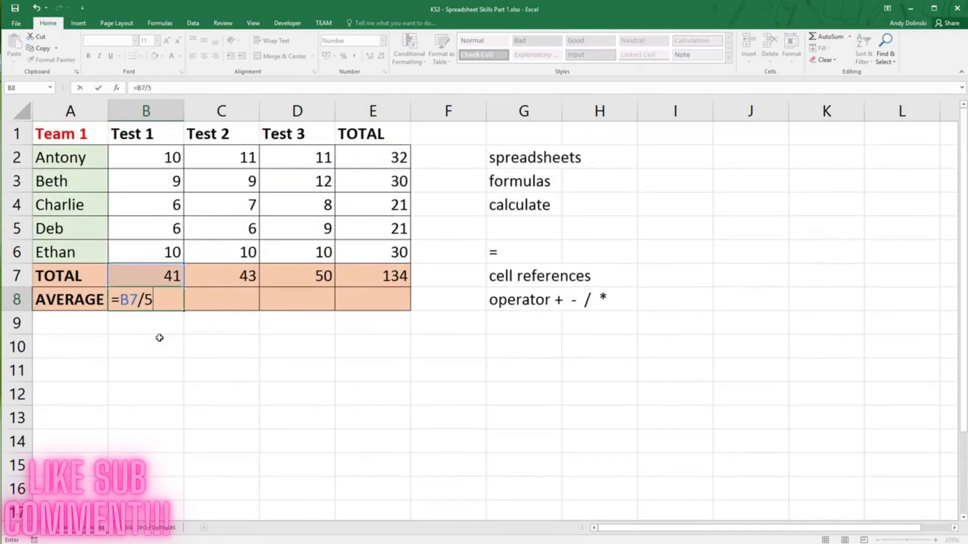
text(/5)
key(Return)
click(178, 299)
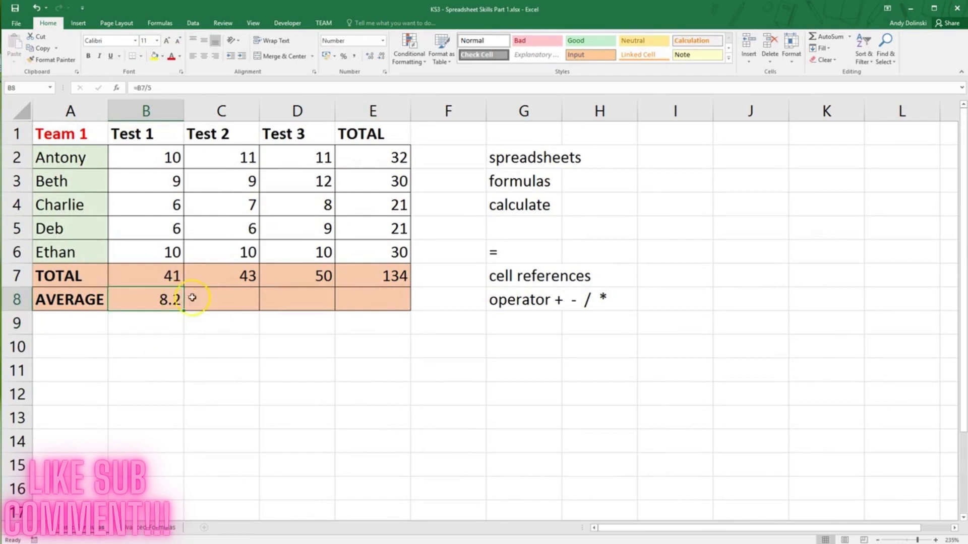
Calculate the Test 2 average in cell C8 with the formula =C7/5.
click(220, 300)
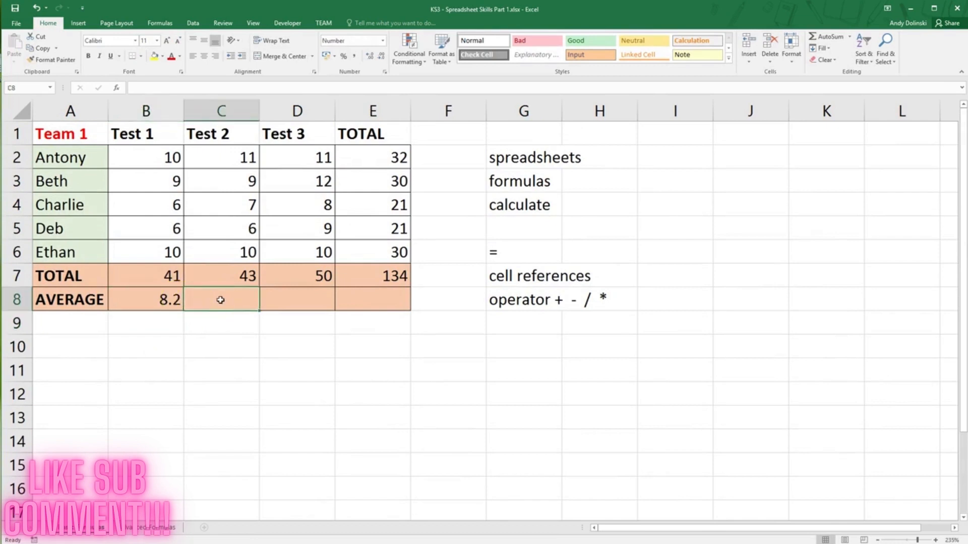
text(=)
click(228, 276)
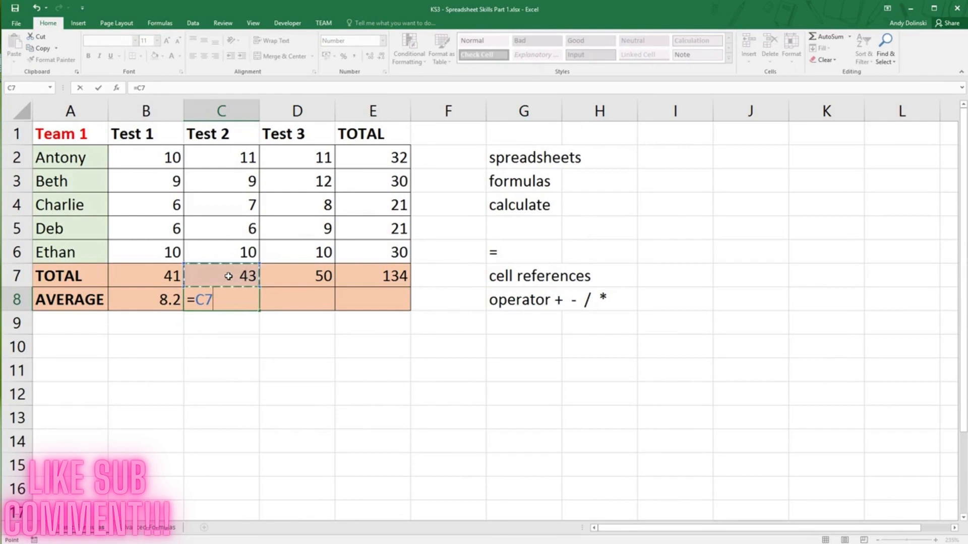
text(/5)
key(Return)
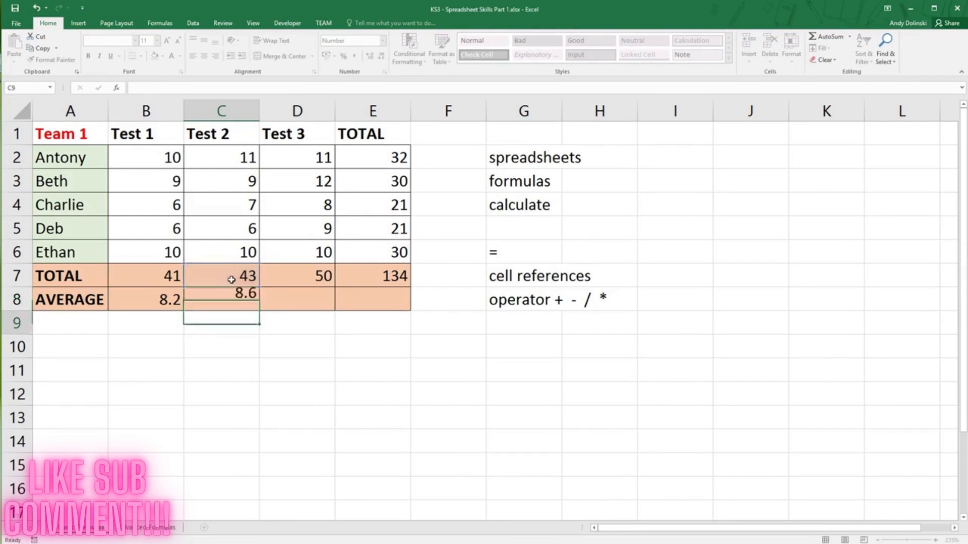
Autofill the Test 2 average formula from C8 across to D8 and E8.
click(205, 301)
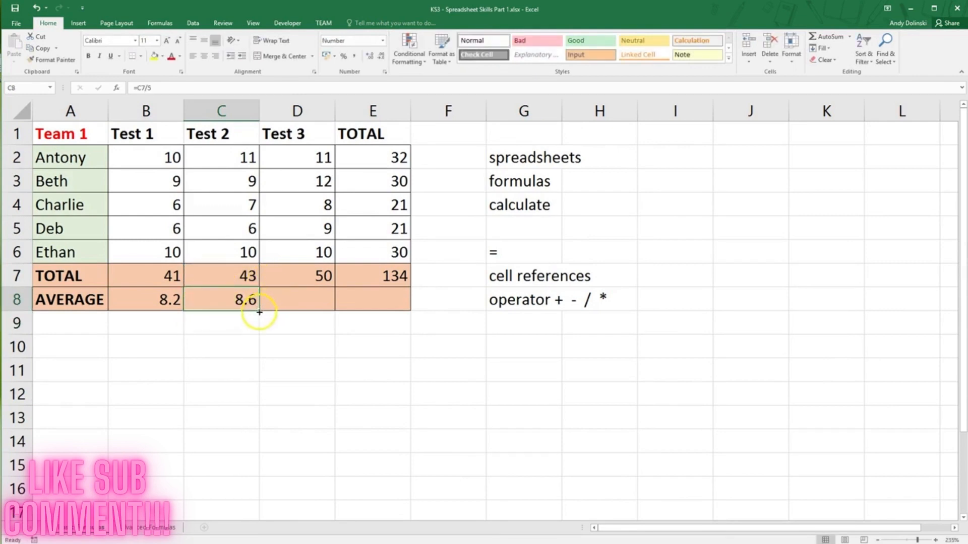
drag(257, 313, 407, 313)
click(388, 328)
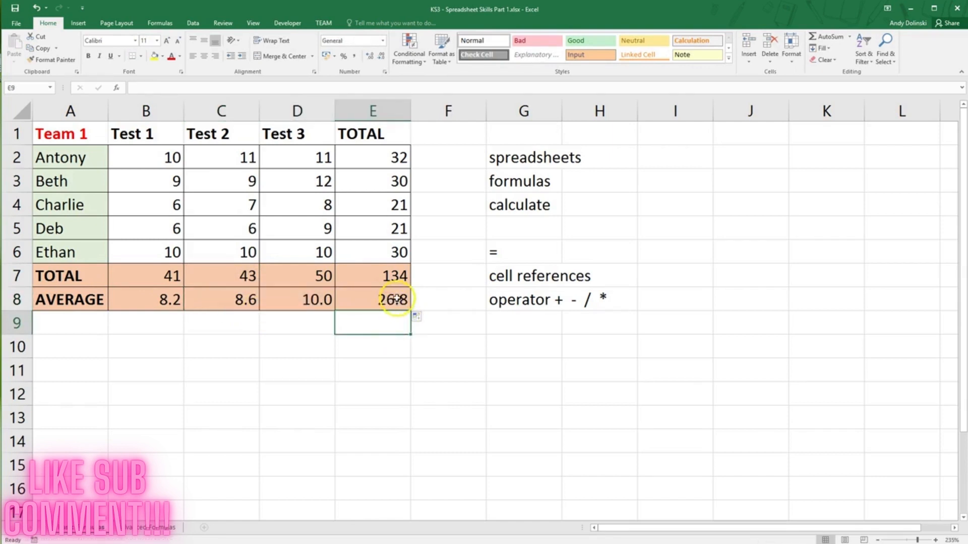
Try the averages in B8:E8 with zero and three decimal places, and return them to one decimal place.
drag(393, 301, 151, 306)
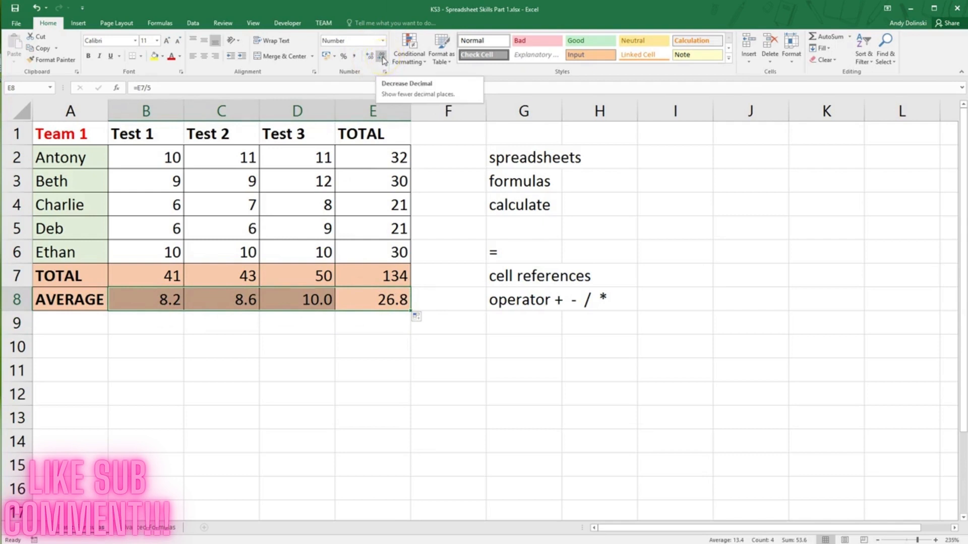
click(383, 57)
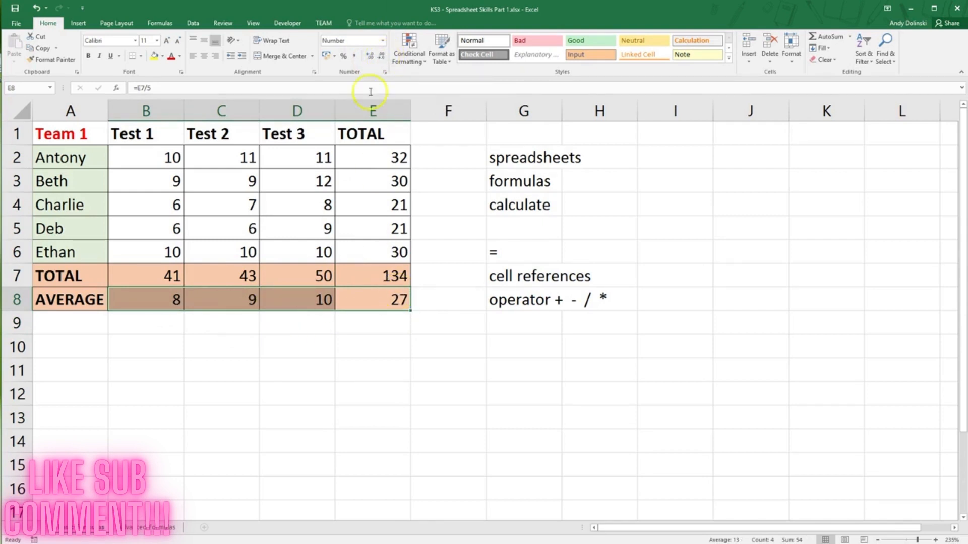
click(370, 58)
click(370, 57)
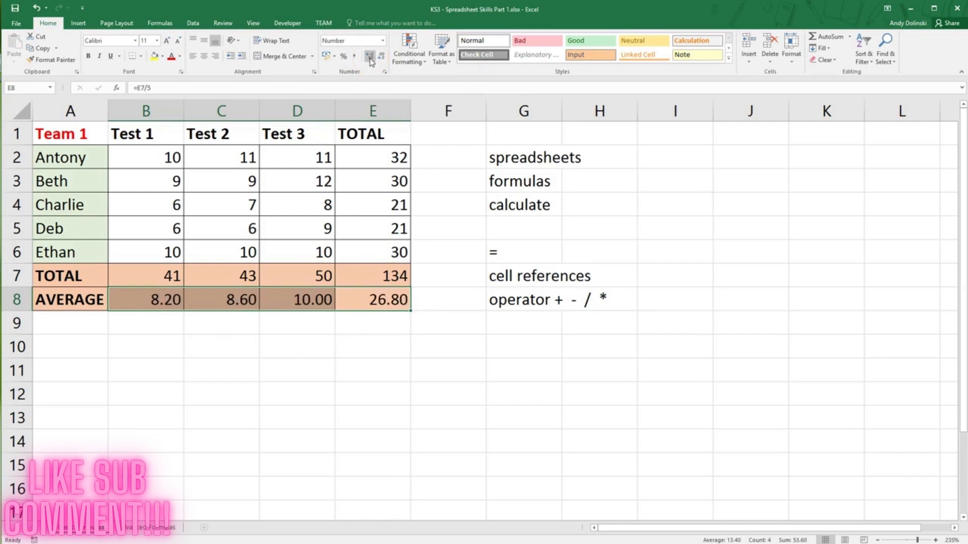
click(370, 57)
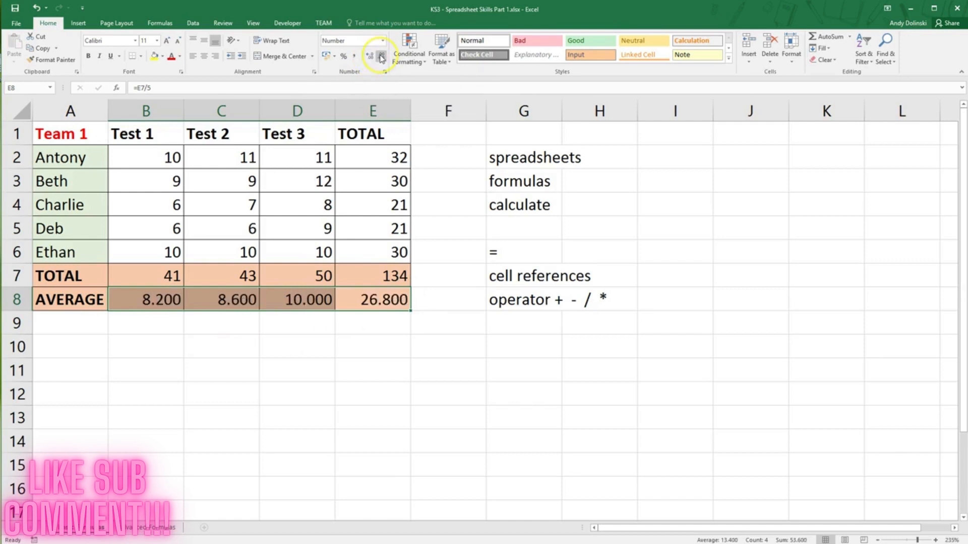
click(382, 57)
click(382, 56)
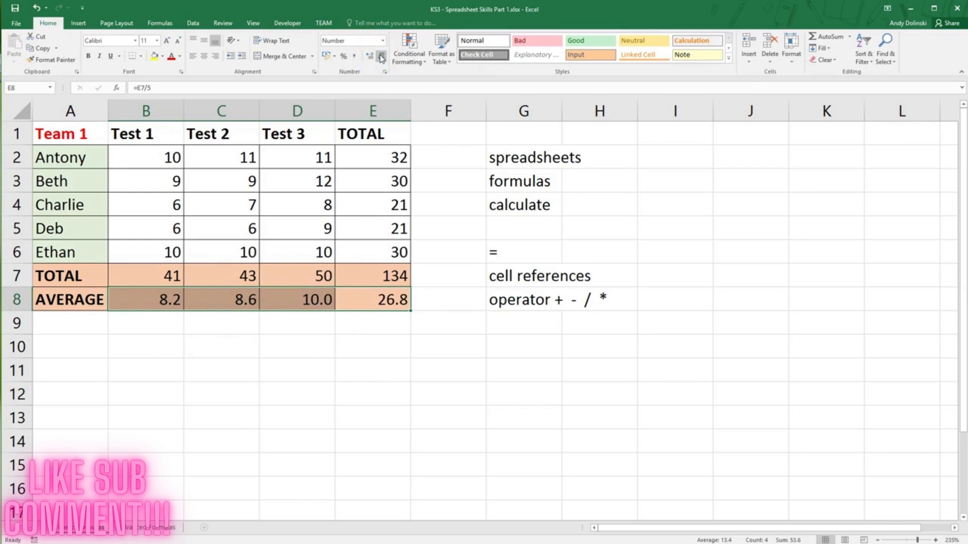
click(201, 320)
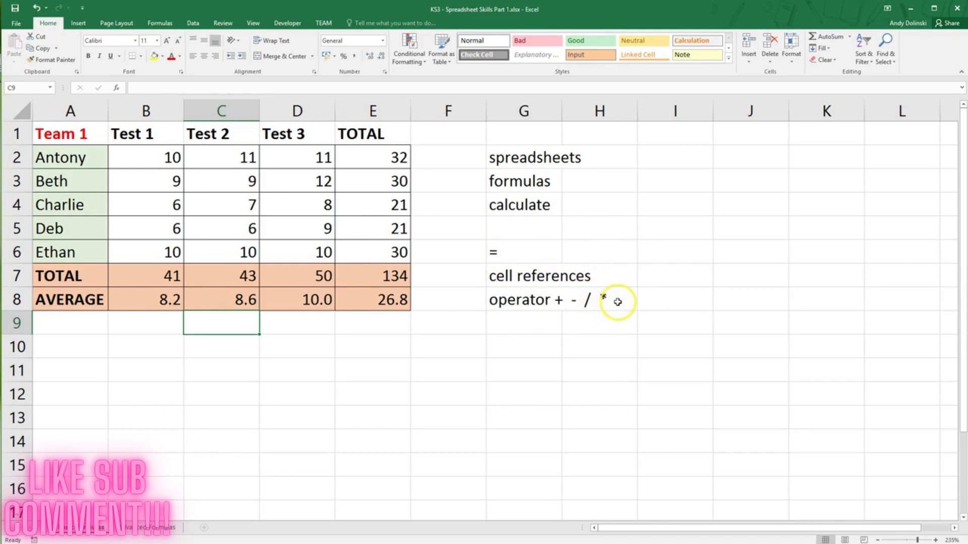
Add the note "numpad" in cell G10 below the list of key terms.
click(514, 347)
text(numpad)
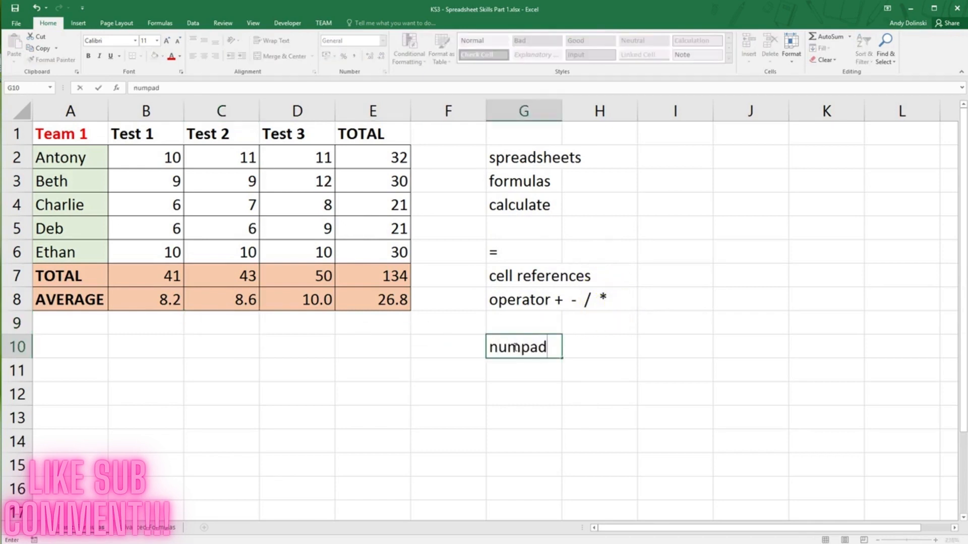
key(Return)
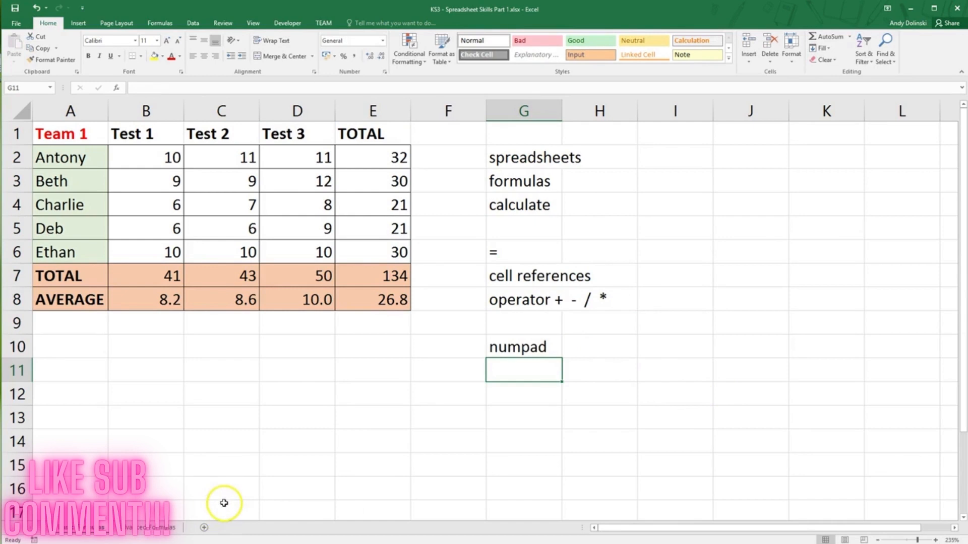
Switch to the Advanced Formulas worksheet.
click(156, 527)
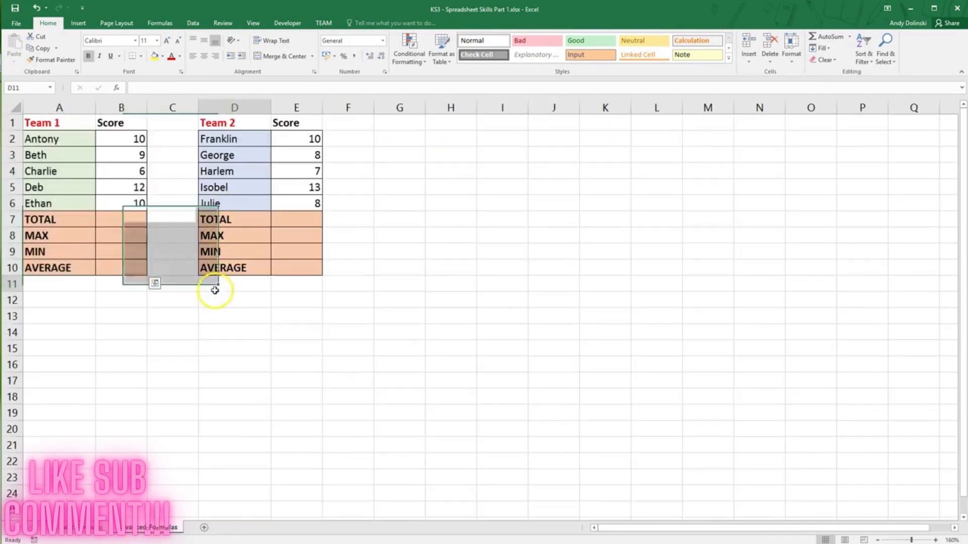